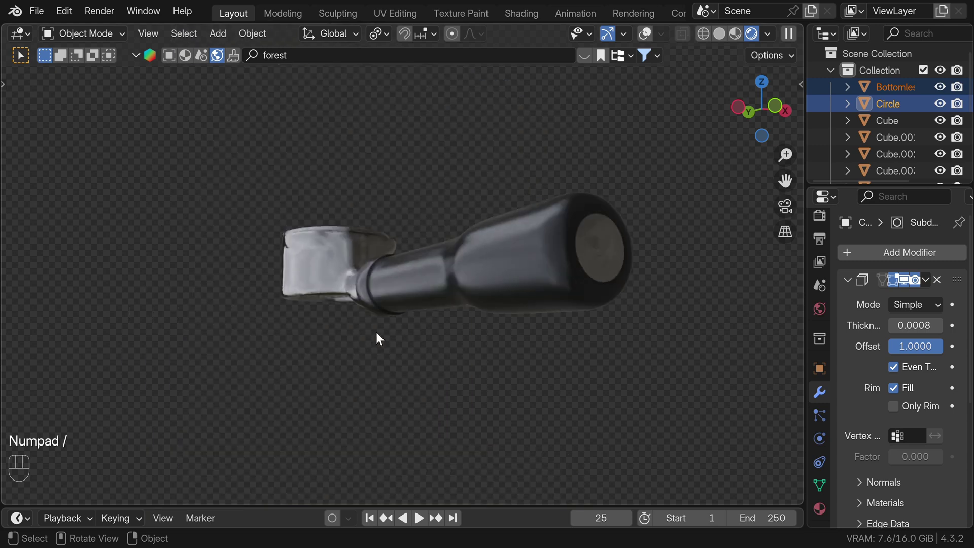
- Delete every object in the default scene, including the camera, cube and light
{"action": "mouse_move", "coordinate": [375, 332]}
{"action": "middle_mouse_down"}
{"action": "mouse_move", "coordinate": [321, 307]}
{"action": "mouse_move", "coordinate": [504, 304]}
{"action": "middle_mouse_up"}
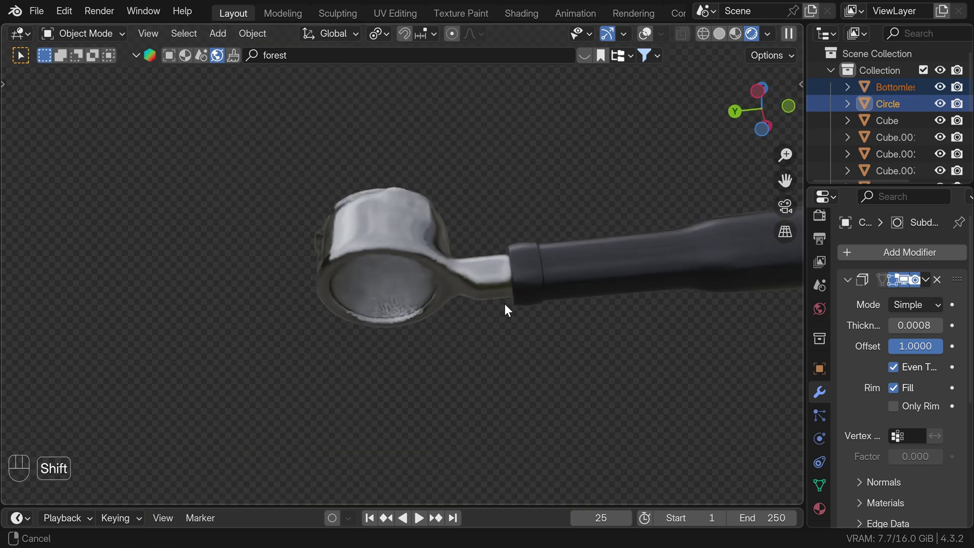
{"action": "scroll", "coordinate": [438, 358], "scroll_direction": "up", "scroll_amount": 3}
{"action": "scroll", "coordinate": [438, 361], "scroll_direction": "up", "scroll_amount": 2}
{"action": "middle_click_drag", "start_coordinate": [437, 360], "coordinate": [434, 299]}
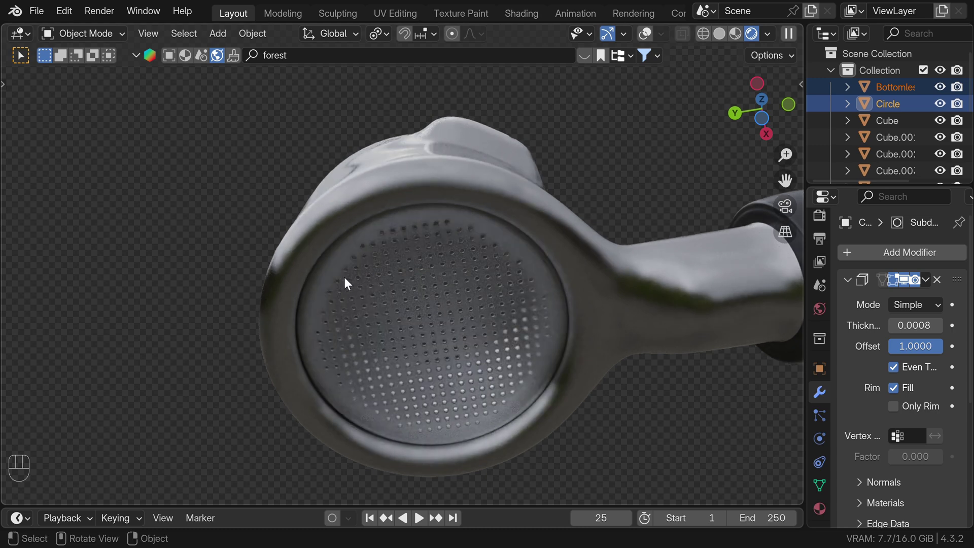
{"action": "key", "text": "KP_Divide"}
{"action": "key", "text": "KP_Divide"}
{"action": "mouse_move", "coordinate": [485, 198]}
{"action": "middle_mouse_down"}
{"action": "mouse_move", "coordinate": [544, 206]}
{"action": "mouse_move", "coordinate": [508, 219]}
{"action": "mouse_move", "coordinate": [306, 198]}
{"action": "mouse_move", "coordinate": [318, 174]}
{"action": "mouse_move", "coordinate": [373, 270]}
{"action": "mouse_move", "coordinate": [384, 312]}
{"action": "middle_mouse_up"}
{"action": "scroll", "coordinate": [334, 202], "scroll_direction": "down", "scroll_amount": 2}
{"action": "scroll", "coordinate": [334, 201], "scroll_direction": "down", "scroll_amount": 1}
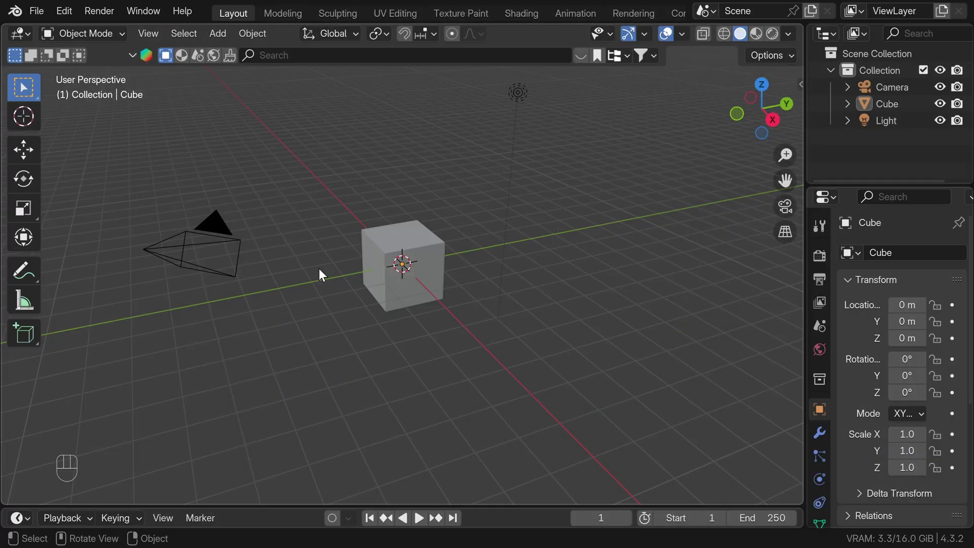
{"action": "key", "text": "a"}
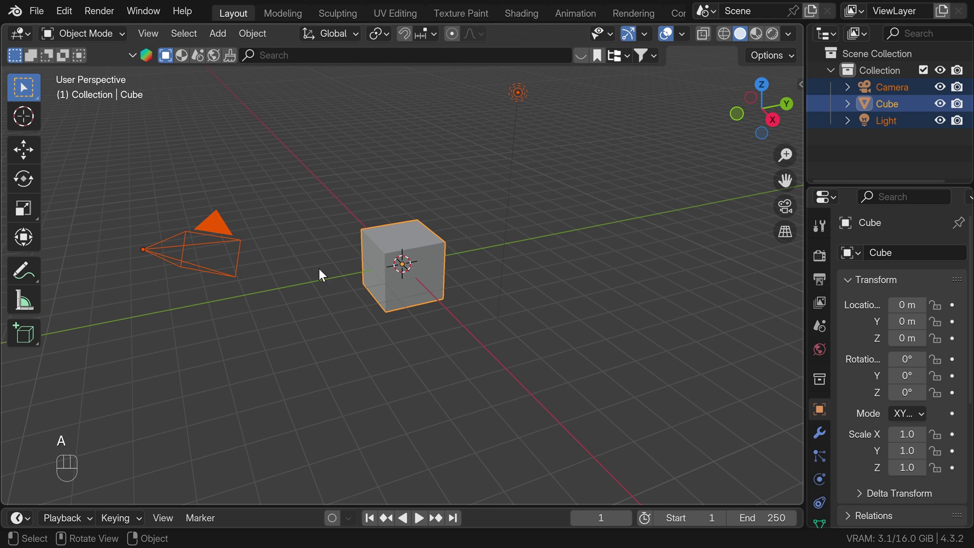
{"action": "key", "text": "x"}
{"action": "left_click", "coordinate": [318, 269]}
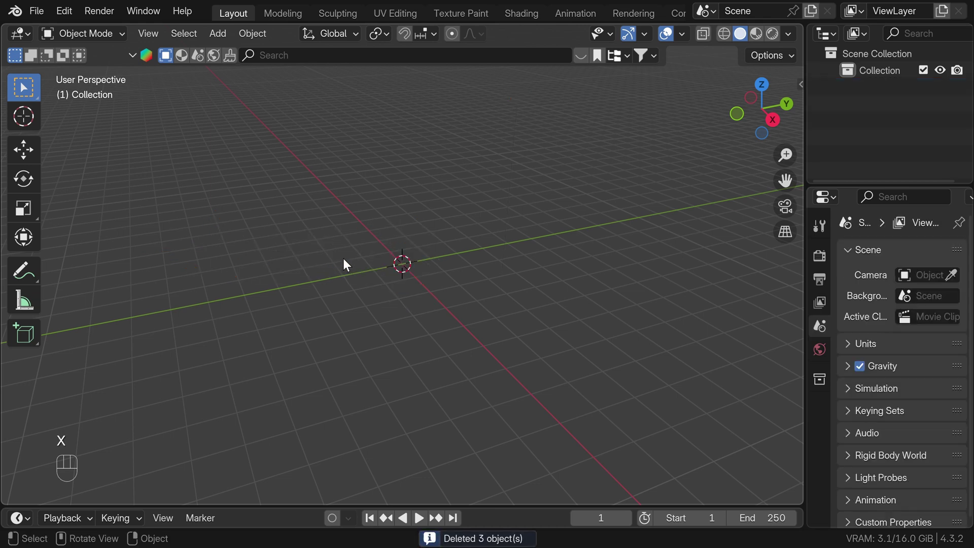
- Add a circle mesh at the origin and set it to 64 vertices
{"action": "key", "text": "shift+a"}
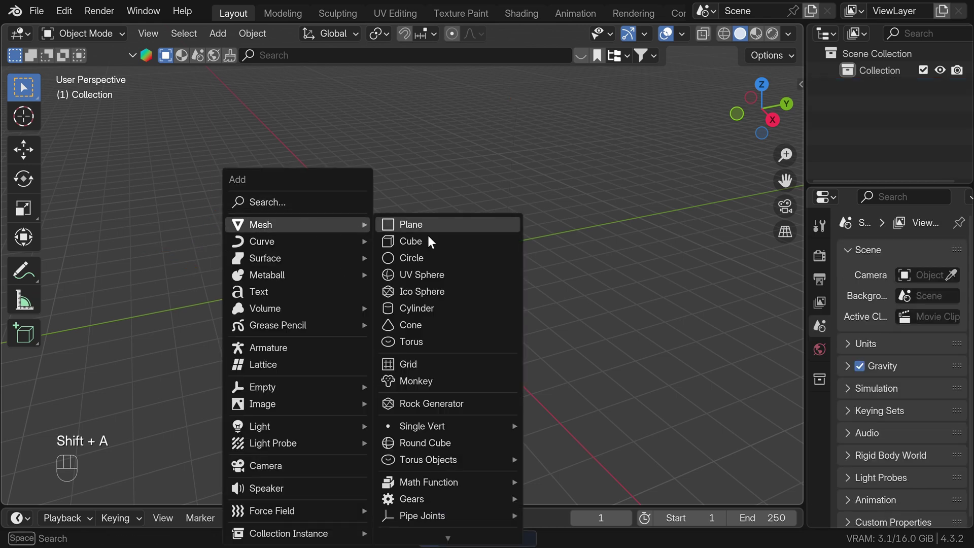
{"action": "left_click", "coordinate": [418, 256]}
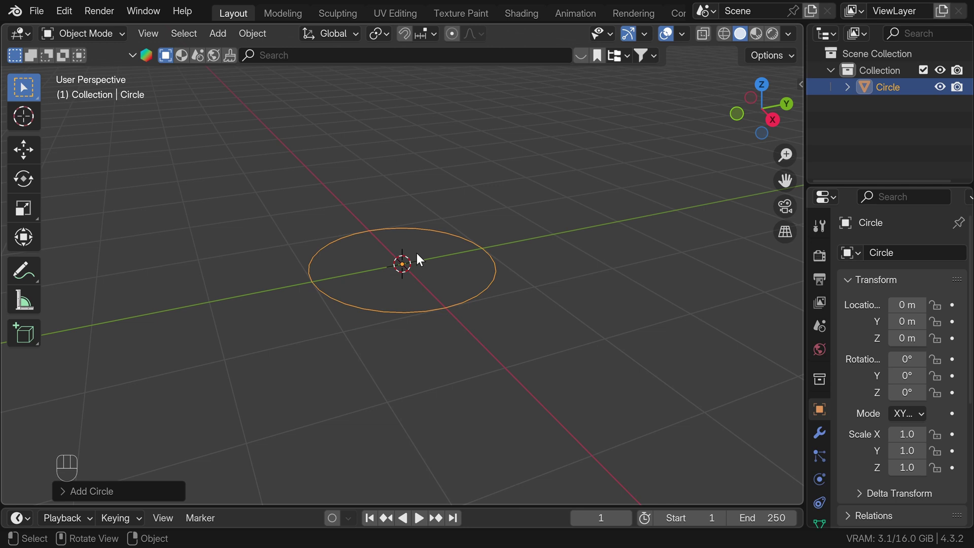
{"action": "scroll", "coordinate": [416, 253], "scroll_direction": "up", "scroll_amount": 2}
{"action": "left_click", "coordinate": [64, 491]}
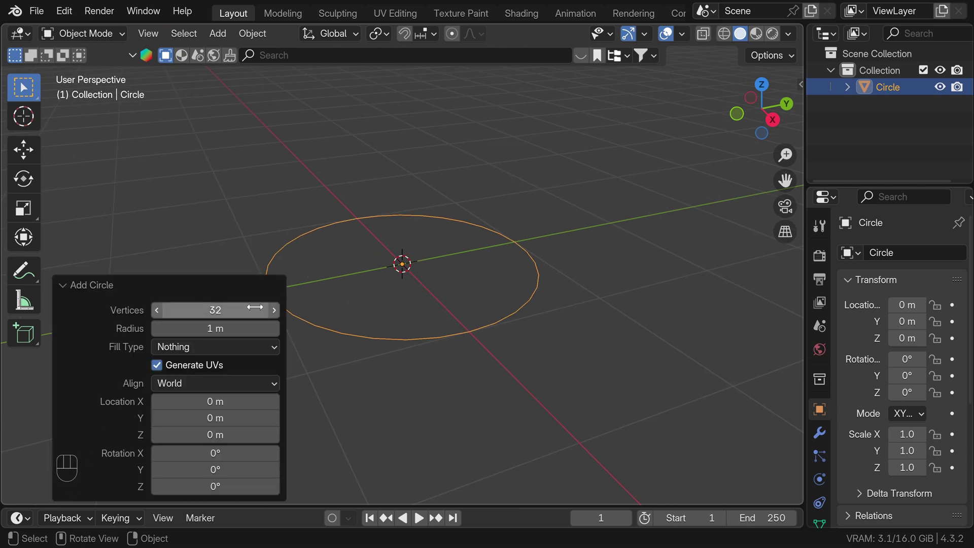
{"action": "left_click", "coordinate": [206, 312]}
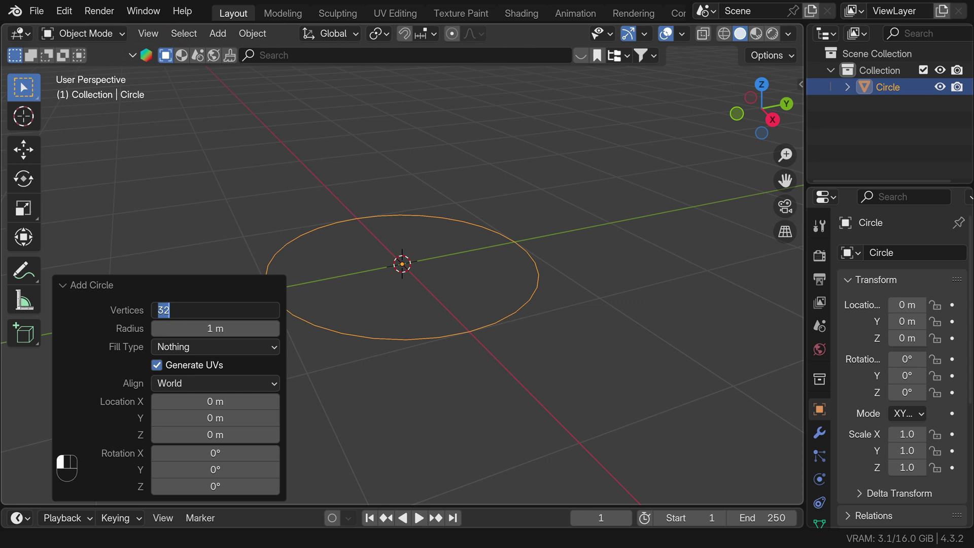
{"action": "key", "text": "BackSpace"}
{"action": "type", "text": "64"}
{"action": "key", "text": "Return"}
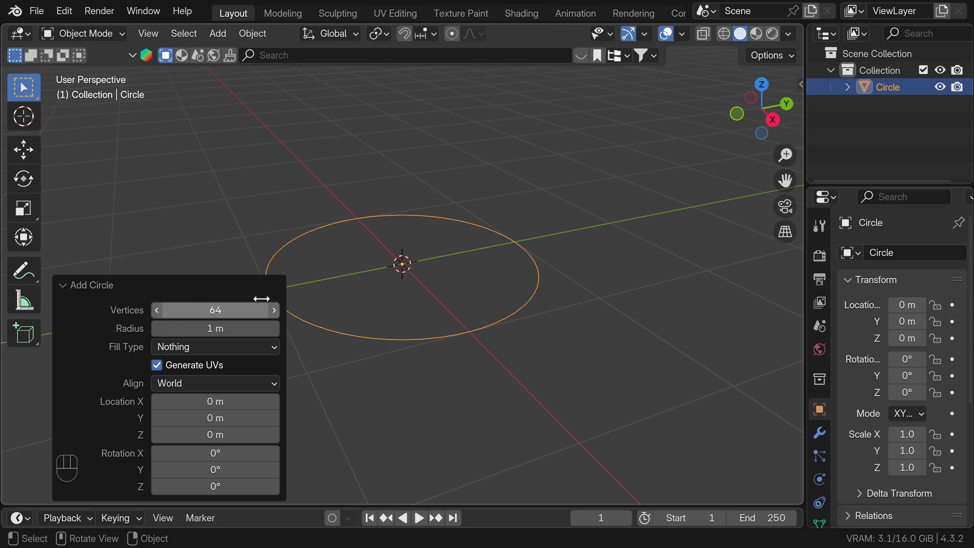
{"action": "mouse_move", "coordinate": [372, 255]}
{"action": "middle_mouse_down"}
{"action": "mouse_move", "coordinate": [386, 319]}
{"action": "mouse_move", "coordinate": [417, 342]}
{"action": "middle_mouse_up"}
- Extrude the circle edge inward into a ring at about 0.897 scale, then grid-fill the inside
{"action": "key", "text": "Tab"}
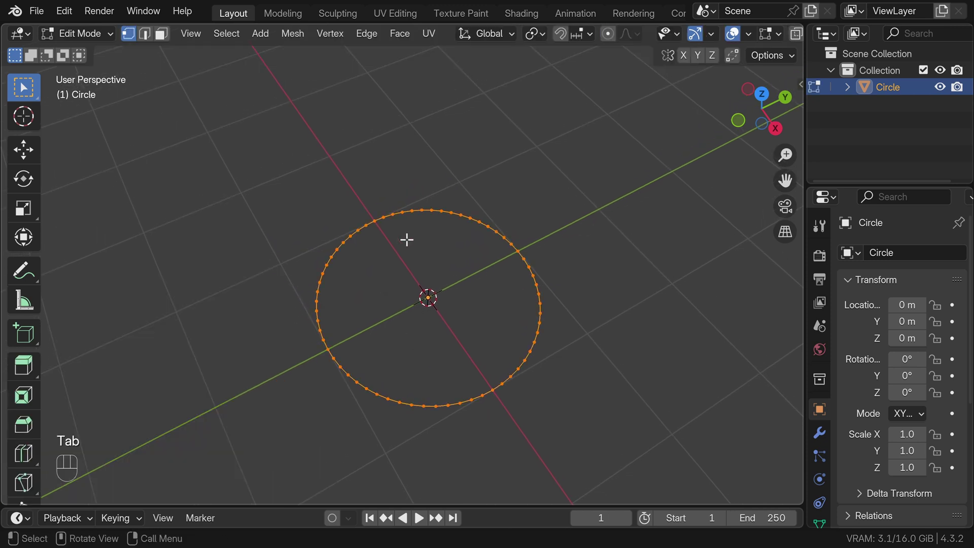
{"action": "key", "text": "e"}
{"action": "key", "text": "s"}
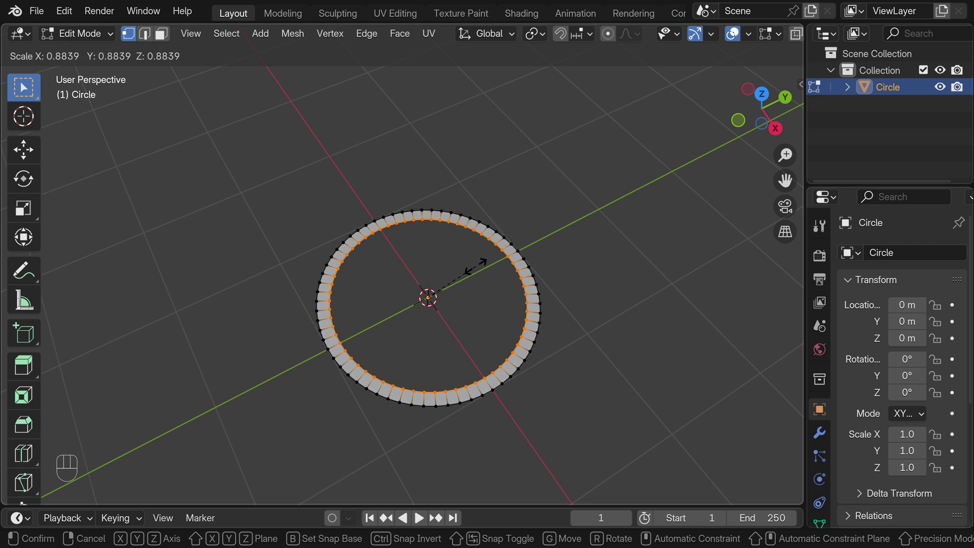
{"action": "left_click", "coordinate": [476, 267]}
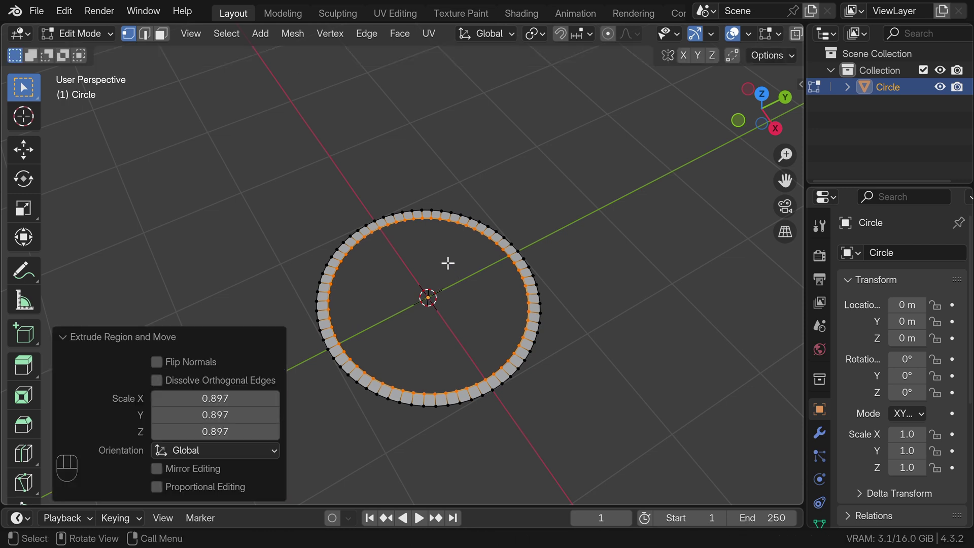
{"action": "key", "text": "ctrl+f"}
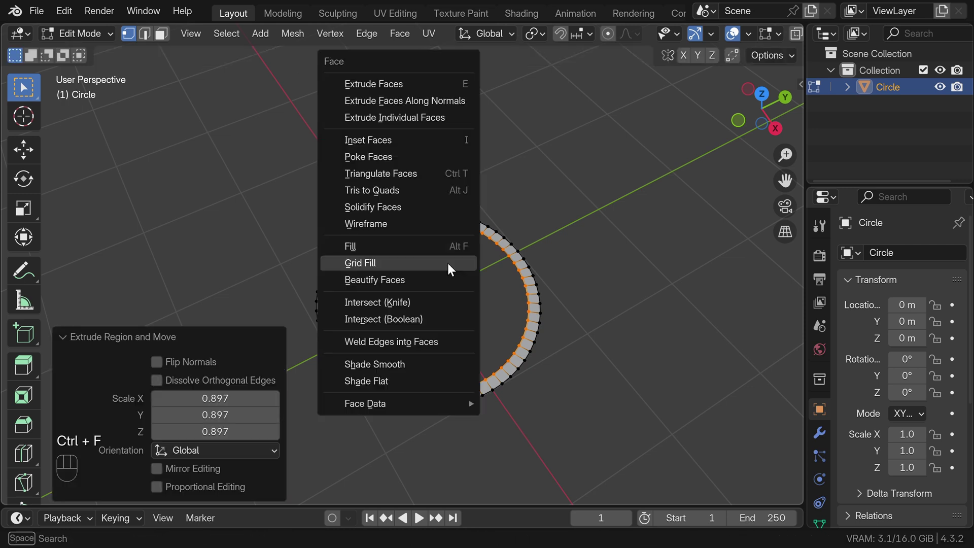
{"action": "left_click", "coordinate": [361, 261]}
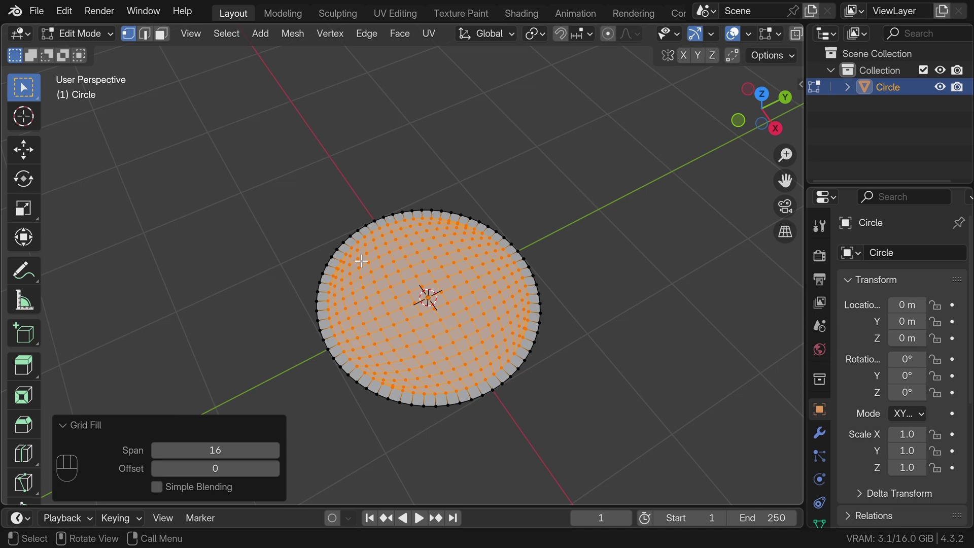
{"action": "scroll", "coordinate": [398, 392], "scroll_direction": "up", "scroll_amount": 3}
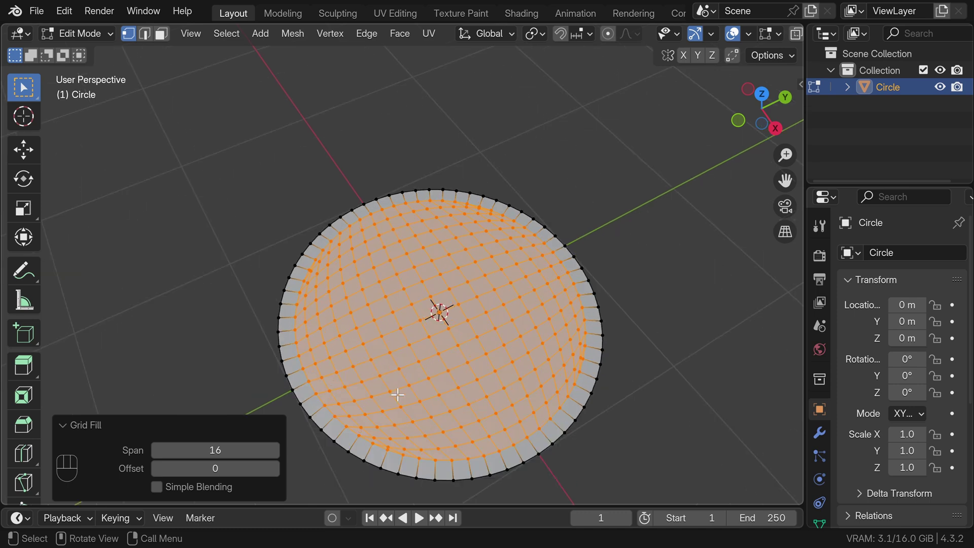
{"action": "scroll", "coordinate": [383, 338], "scroll_direction": "up", "scroll_amount": 2}
{"action": "scroll", "coordinate": [372, 352], "scroll_direction": "down", "scroll_amount": 1, "text": "shift"}
- Merge the stray vertex pairs along the lower rim at the last selected vertex
{"action": "left_click", "coordinate": [364, 403]}
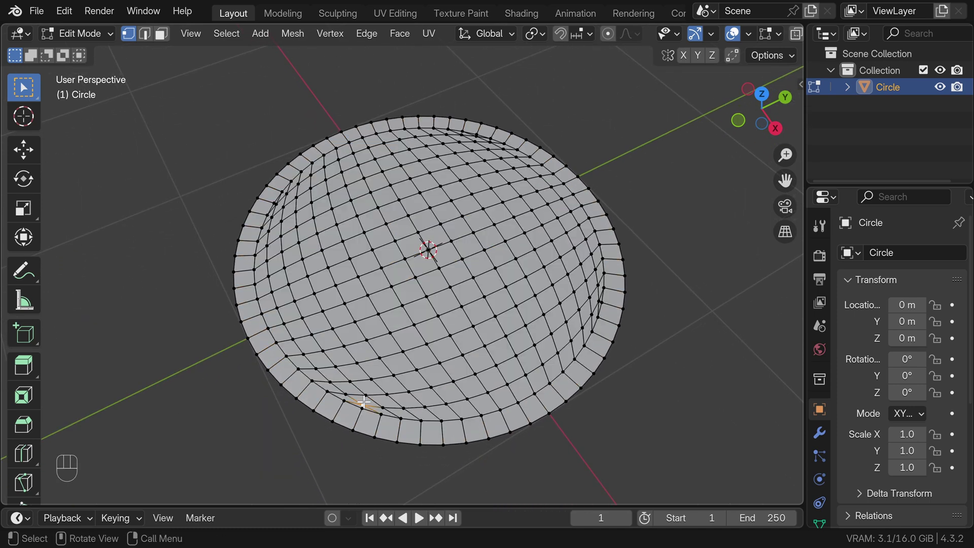
{"action": "left_click", "coordinate": [361, 408], "text": "shift"}
{"action": "key", "text": "m"}
{"action": "left_click", "coordinate": [361, 414]}
{"action": "left_click", "coordinate": [381, 413], "text": "shift"}
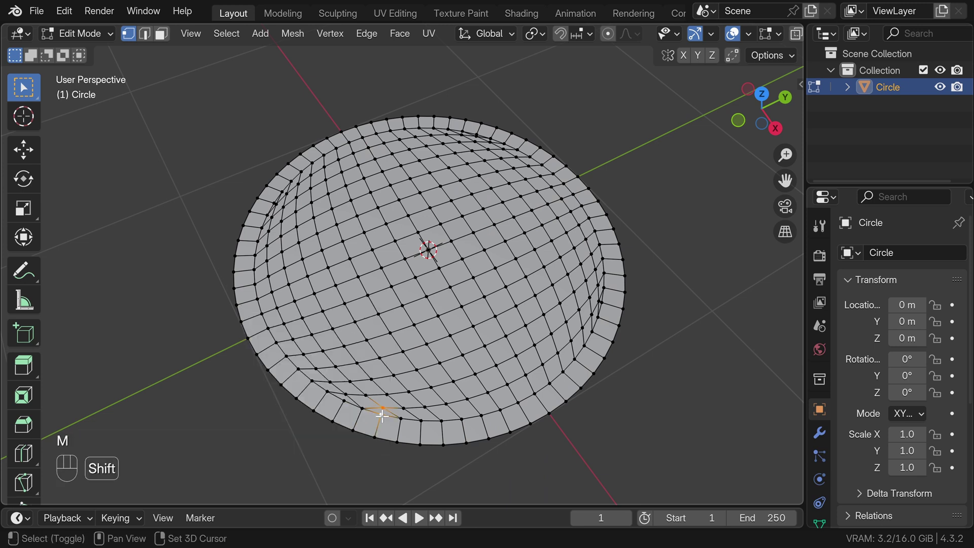
{"action": "key", "text": "m"}
{"action": "left_click", "coordinate": [382, 417]}
{"action": "left_click", "coordinate": [345, 399], "text": "shift"}
{"action": "key", "text": "m"}
{"action": "left_click", "coordinate": [344, 399]}
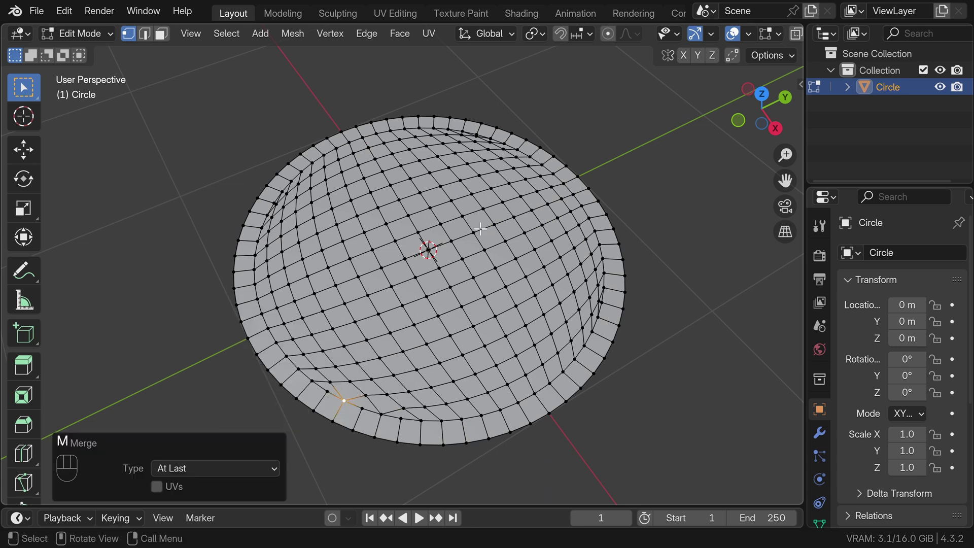
- Merge the stray vertices near the top and left rim at the last selected vertex
{"action": "left_click", "coordinate": [480, 137]}
{"action": "key", "text": "m"}
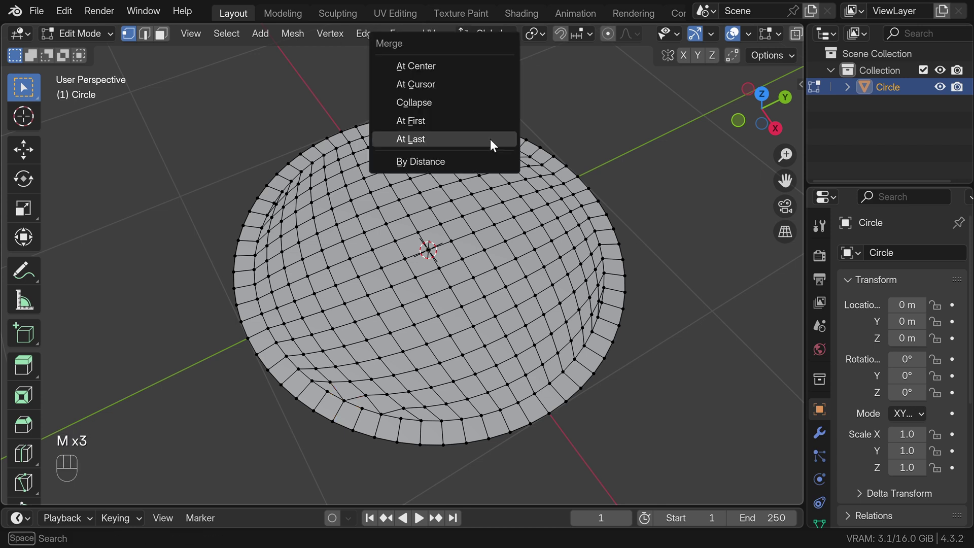
{"action": "left_click", "coordinate": [491, 146]}
{"action": "left_click", "coordinate": [275, 203]}
{"action": "key", "text": "m"}
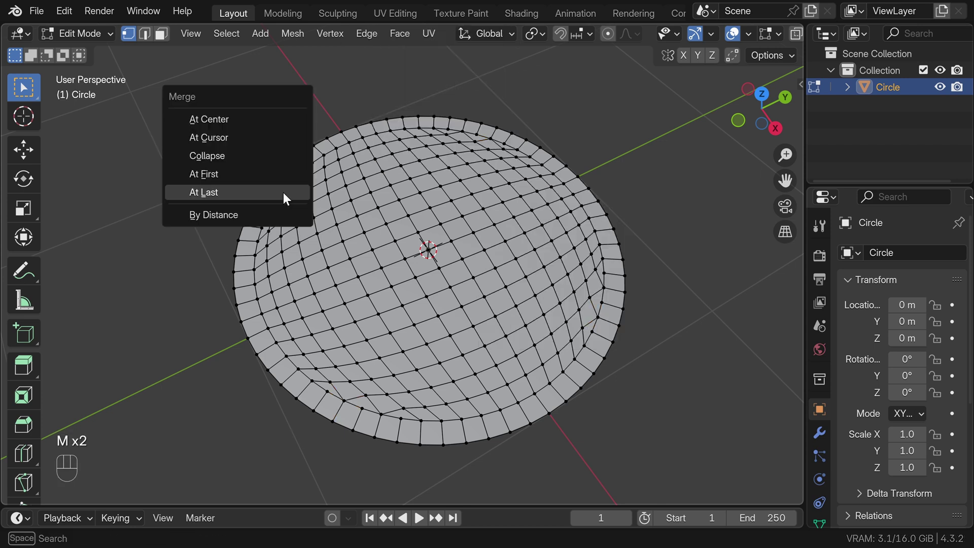
{"action": "left_click", "coordinate": [282, 196]}
{"action": "key", "text": "m"}
{"action": "left_click", "coordinate": [270, 213]}
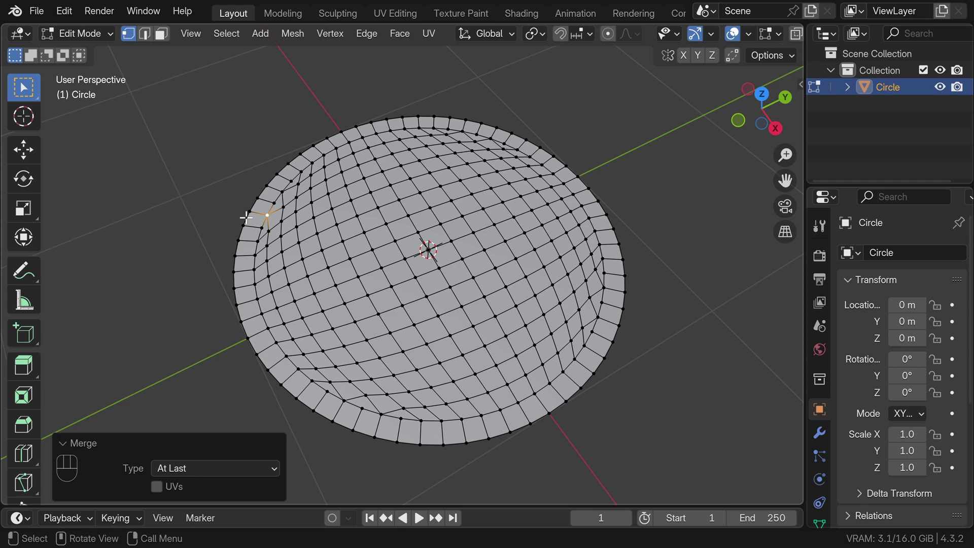
- Select the inner faces and smooth their vertices with smoothing 1.0 and 100 repeats
{"action": "key", "text": "alt"}
{"action": "left_click", "coordinate": [238, 190], "text": "alt"}
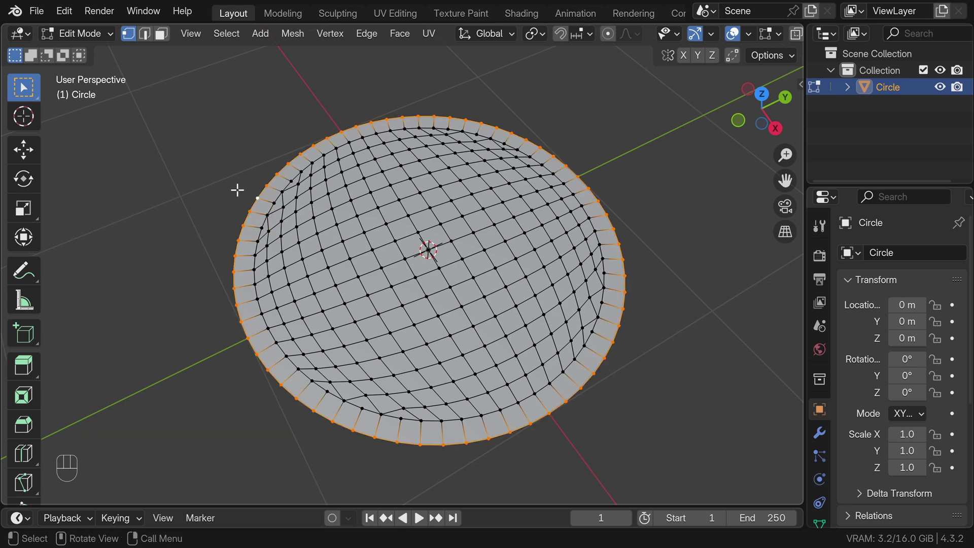
{"action": "key", "text": "ctrl+i"}
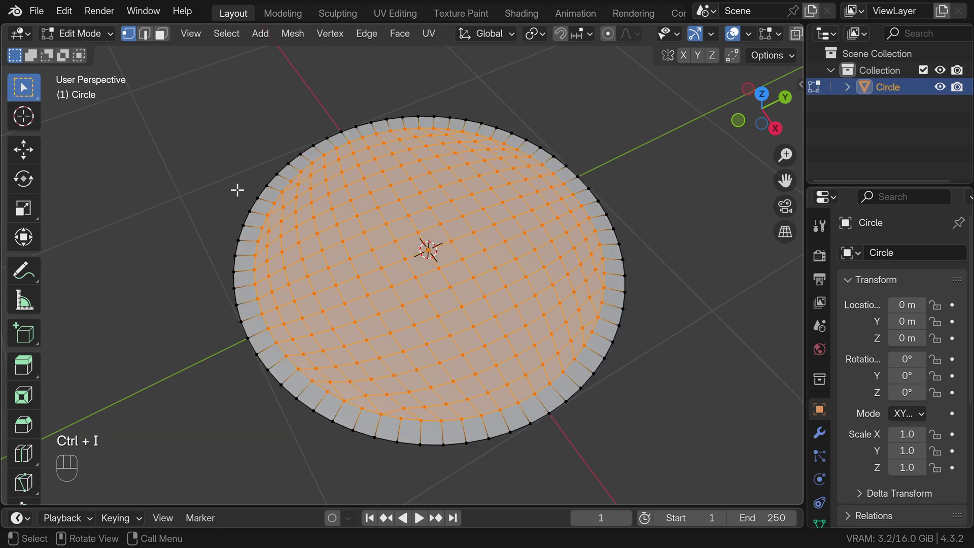
{"action": "left_click", "coordinate": [331, 32]}
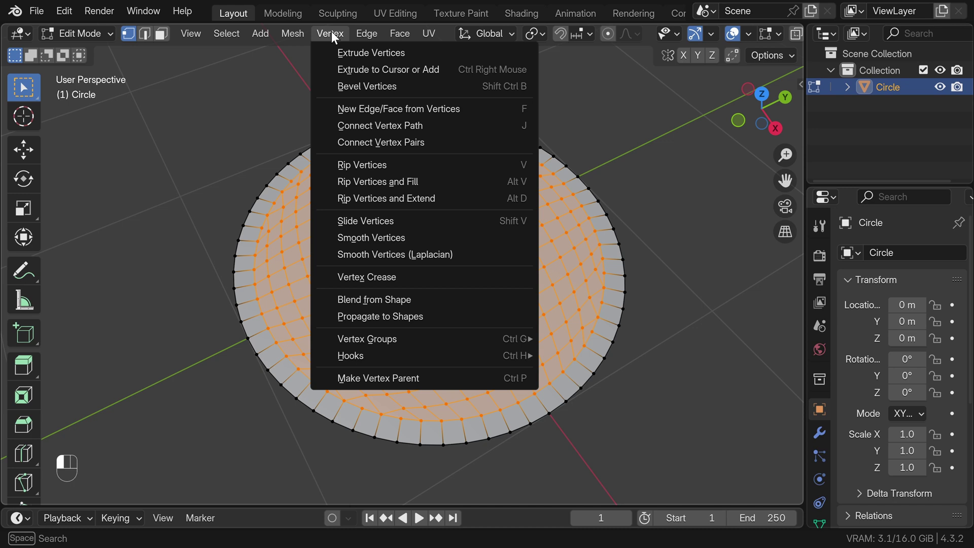
{"action": "left_click", "coordinate": [366, 237]}
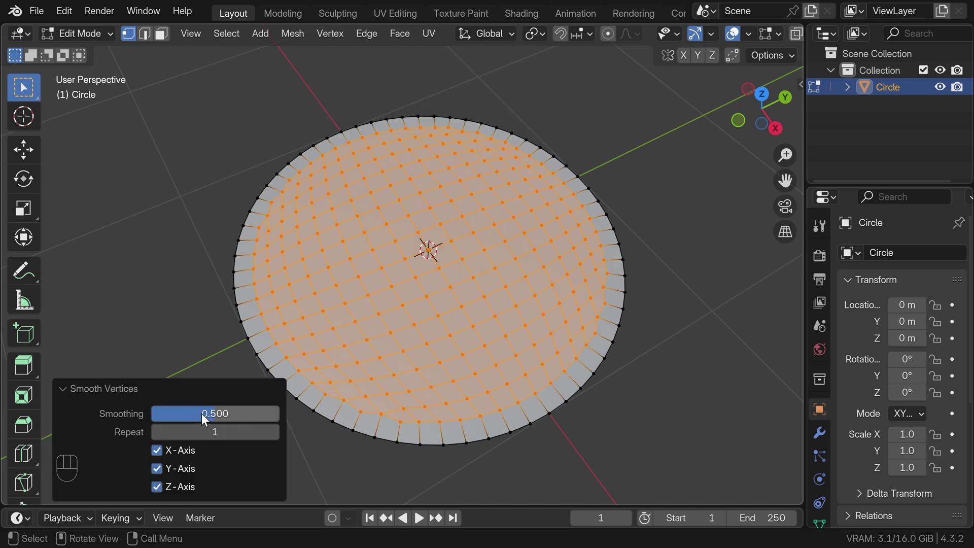
{"action": "left_click_drag", "start_coordinate": [202, 412], "coordinate": [266, 413]}
{"action": "left_click", "coordinate": [215, 432]}
{"action": "type", "text": "100"}
{"action": "key", "text": "Return"}
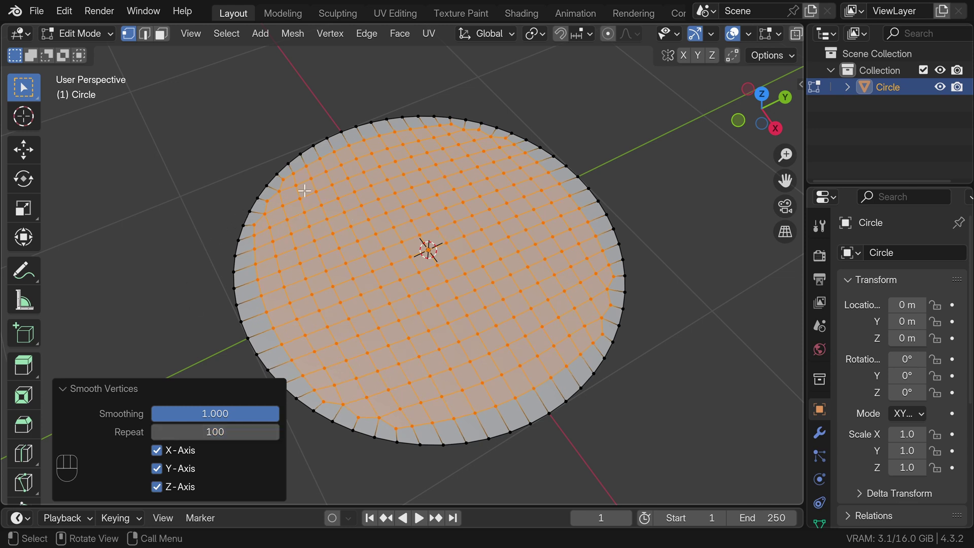
{"action": "left_click", "coordinate": [397, 33]}
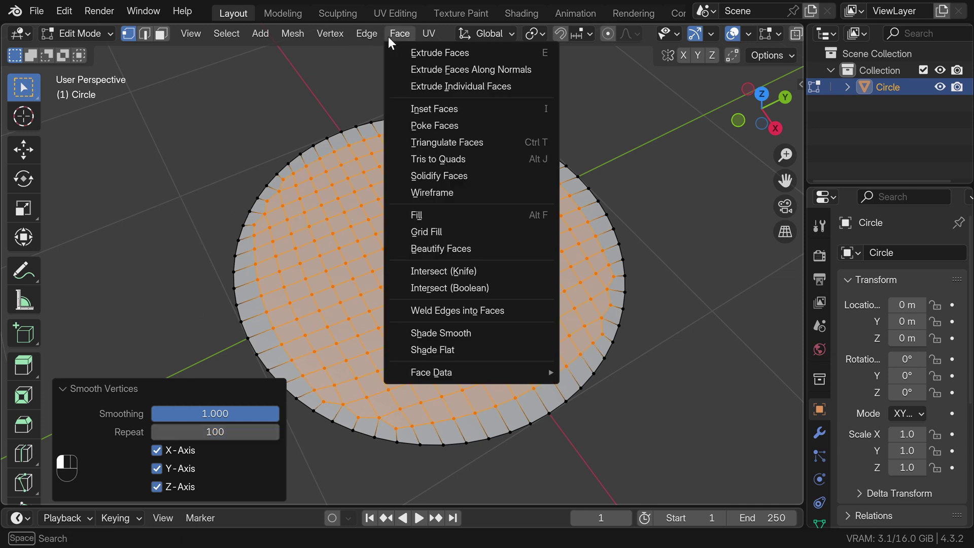
- Poke the inner faces into triangle fans and select all fan-centre vertices by adjacent-face count
{"action": "left_click", "coordinate": [436, 124]}
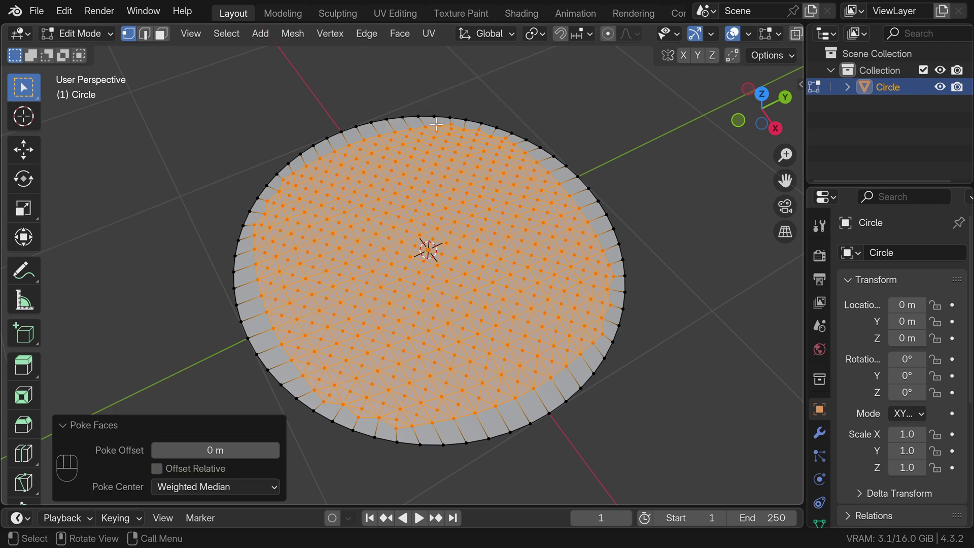
{"action": "left_click", "coordinate": [360, 270]}
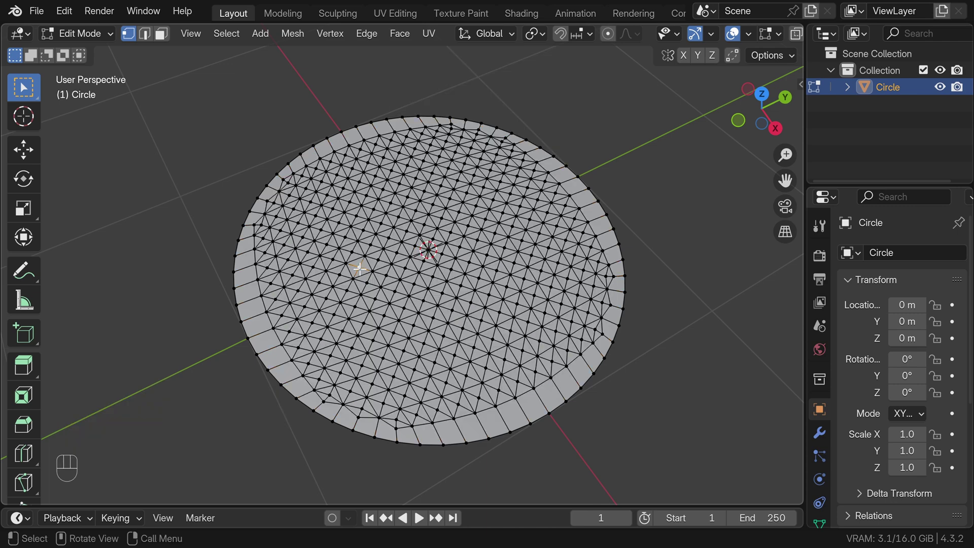
{"action": "key", "text": "shift+g"}
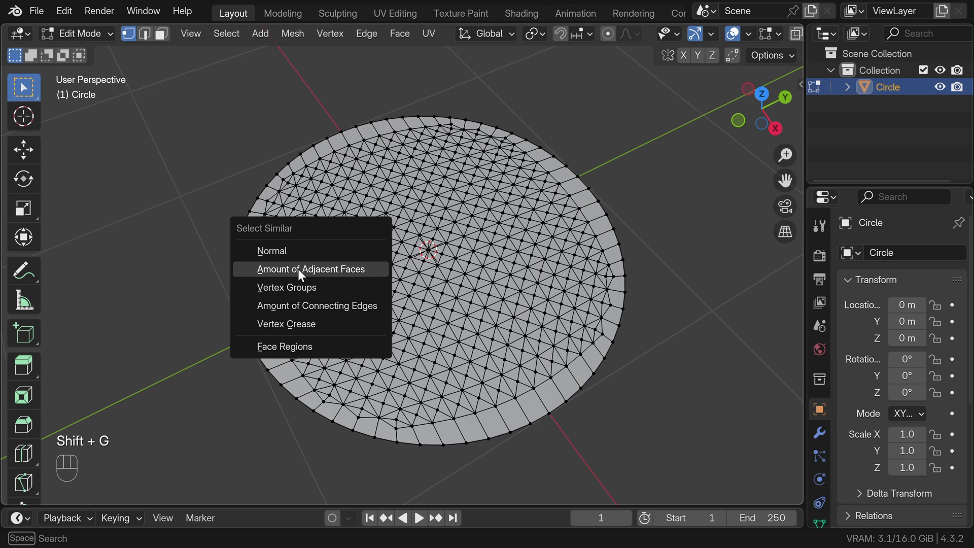
{"action": "left_click", "coordinate": [289, 269]}
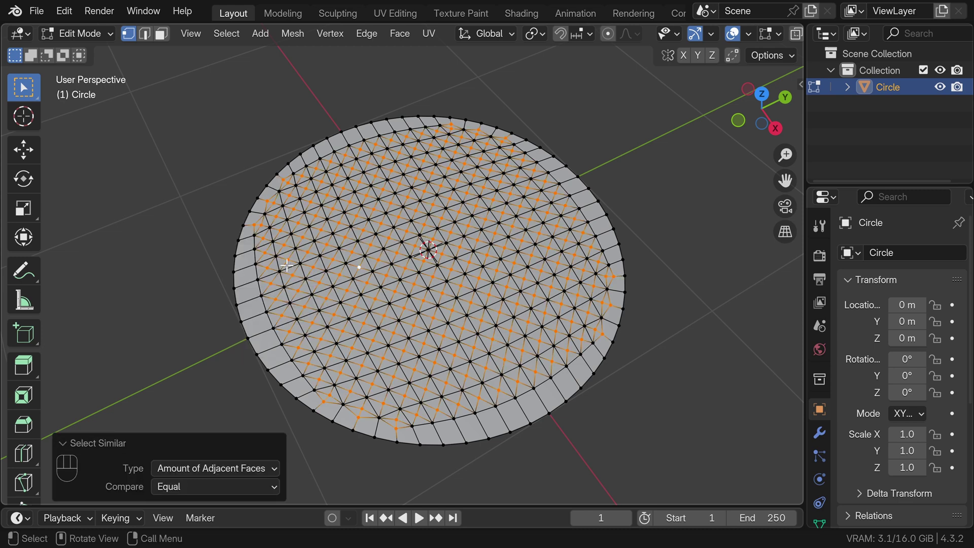
{"action": "left_click", "coordinate": [255, 221], "text": "shift"}
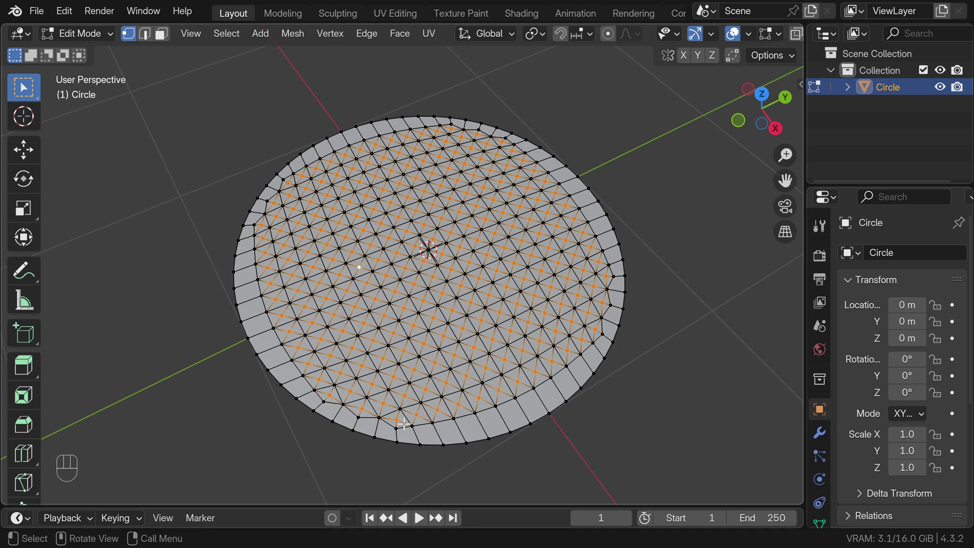
- Bevel the fan-centre vertices into small diamonds and round each with LoopTools Circle
{"action": "middle_click_drag", "start_coordinate": [327, 393], "coordinate": [409, 342], "text": "ctrl"}
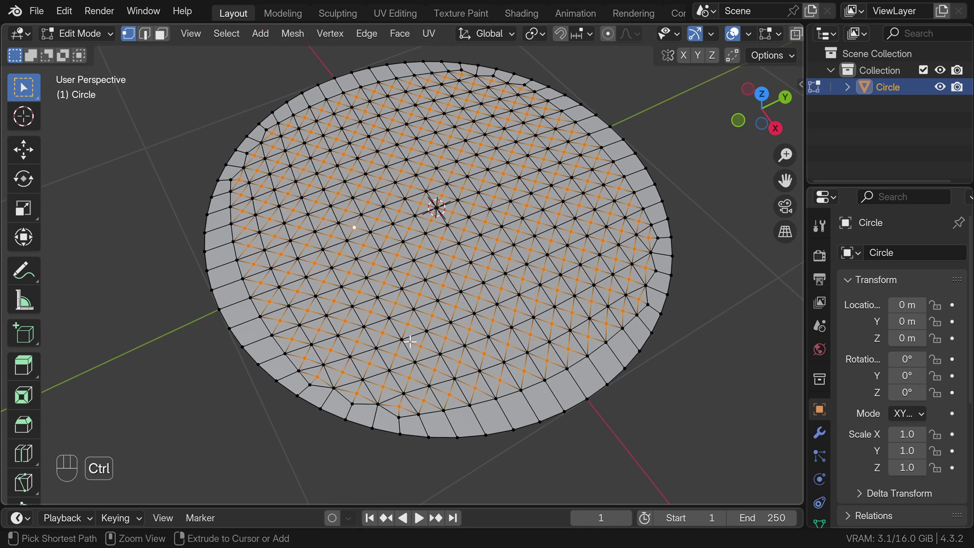
{"action": "key", "text": "ctrl+shift+b"}
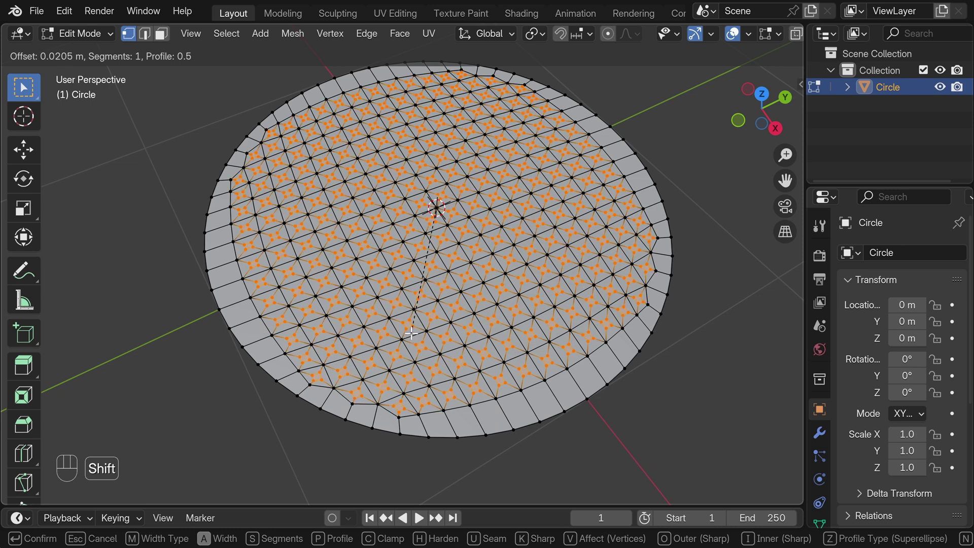
{"action": "left_click", "coordinate": [412, 334]}
{"action": "right_click", "coordinate": [412, 333]}
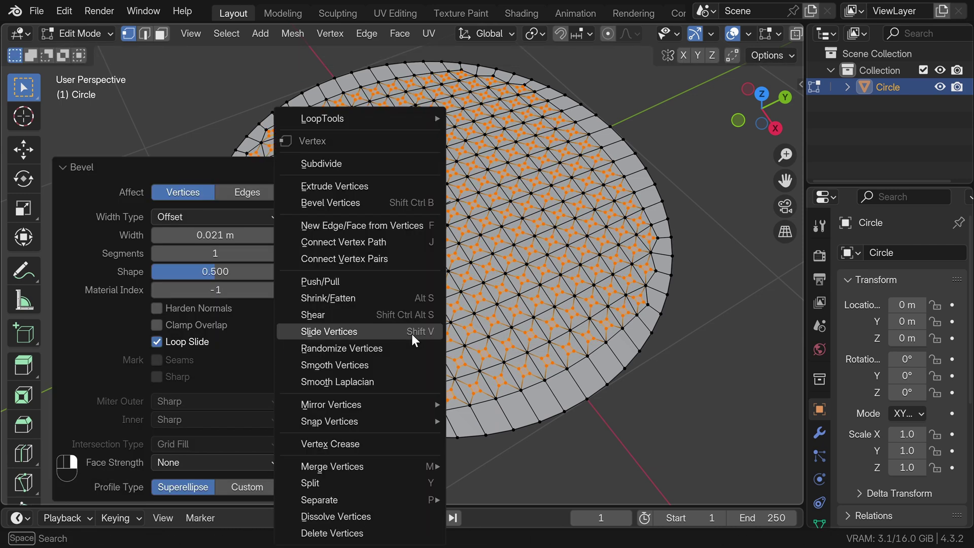
{"action": "mouse_move", "coordinate": [357, 118]}
{"action": "left_click", "coordinate": [473, 135]}
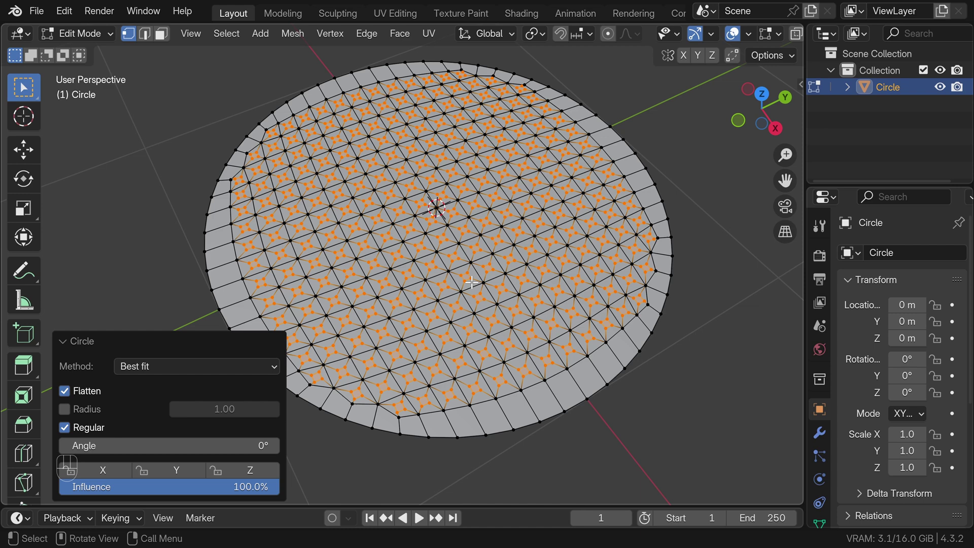
{"action": "key", "text": "x"}
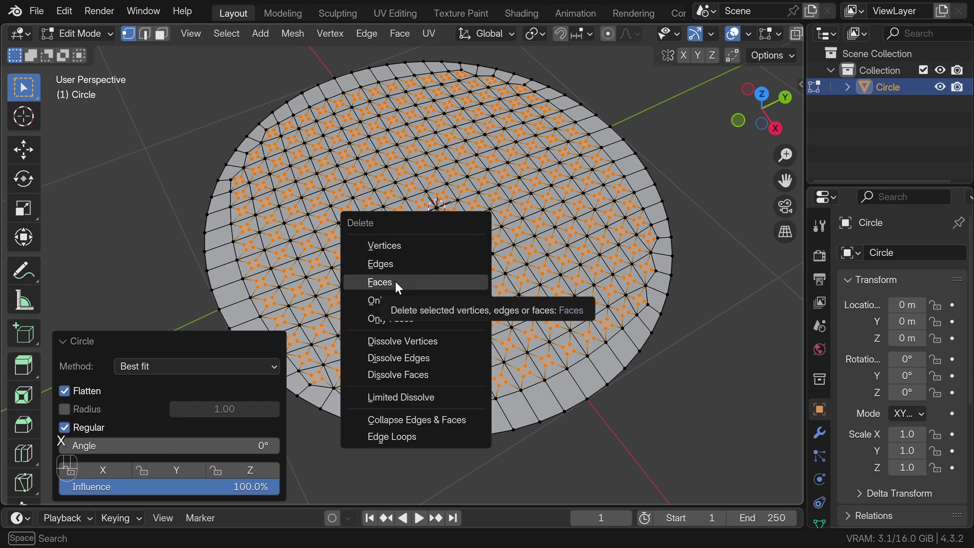
- Delete the round faces to form holes, then add and apply a Subdivision Surface modifier
{"action": "left_click", "coordinate": [395, 281]}
{"action": "key", "text": "Tab"}
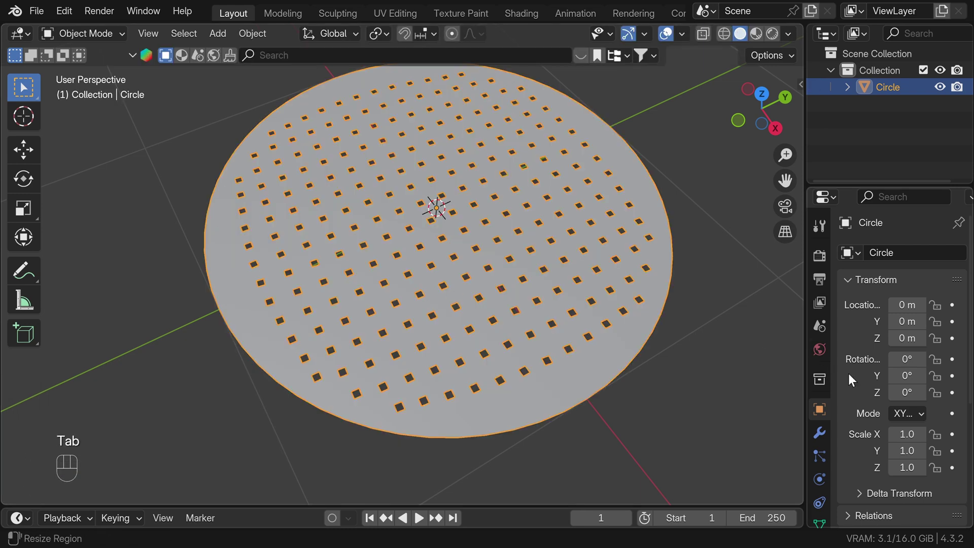
{"action": "left_click", "coordinate": [819, 433]}
{"action": "left_click", "coordinate": [901, 250]}
{"action": "left_click", "coordinate": [829, 250]}
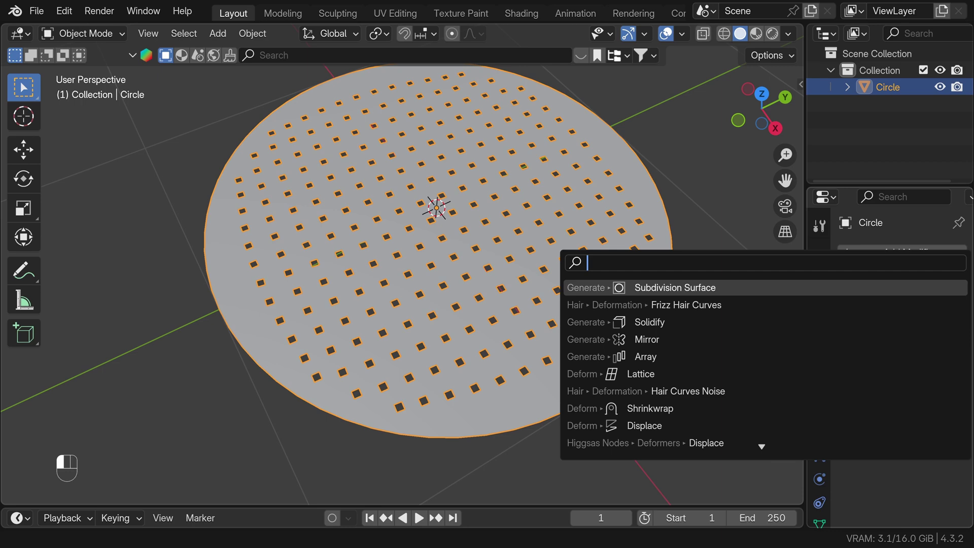
{"action": "left_click", "coordinate": [722, 287]}
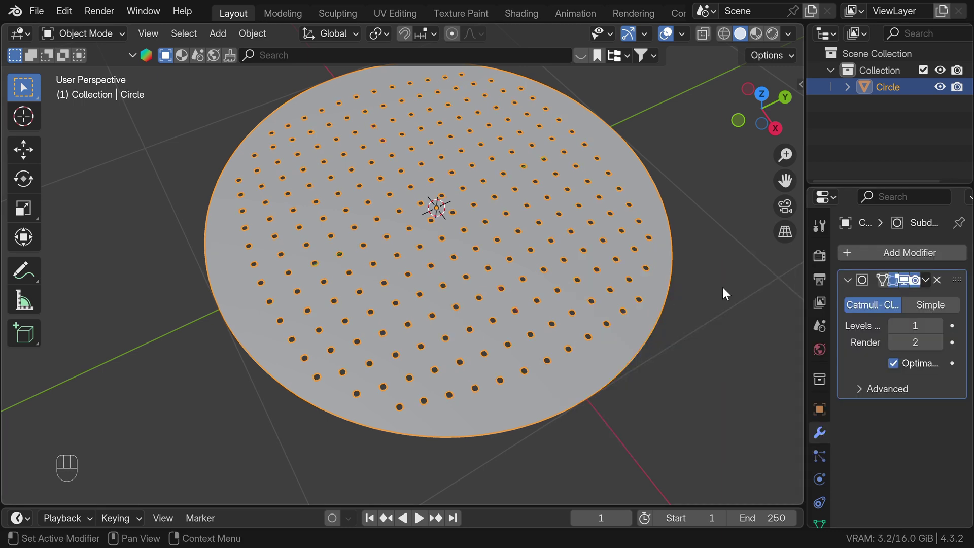
{"action": "left_click", "coordinate": [924, 279]}
{"action": "left_click", "coordinate": [847, 299]}
{"action": "key", "text": "Tab"}
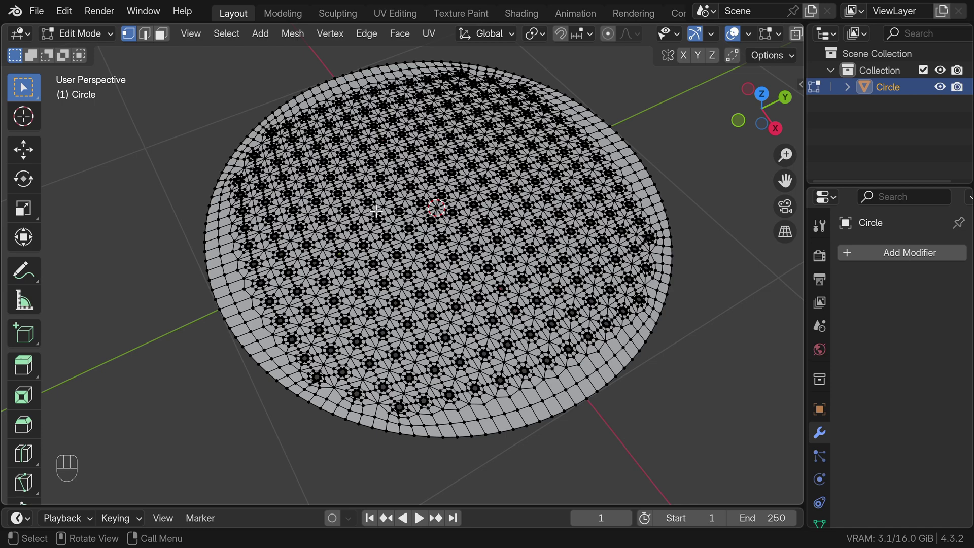
- Turn on the wireframe overlay, select the outer boundary loop, and show mesh statistics
{"action": "key", "text": "Tab"}
{"action": "key", "text": "q"}
{"action": "left_click", "coordinate": [460, 243]}
{"action": "middle_click_drag", "start_coordinate": [489, 244], "coordinate": [483, 267]}
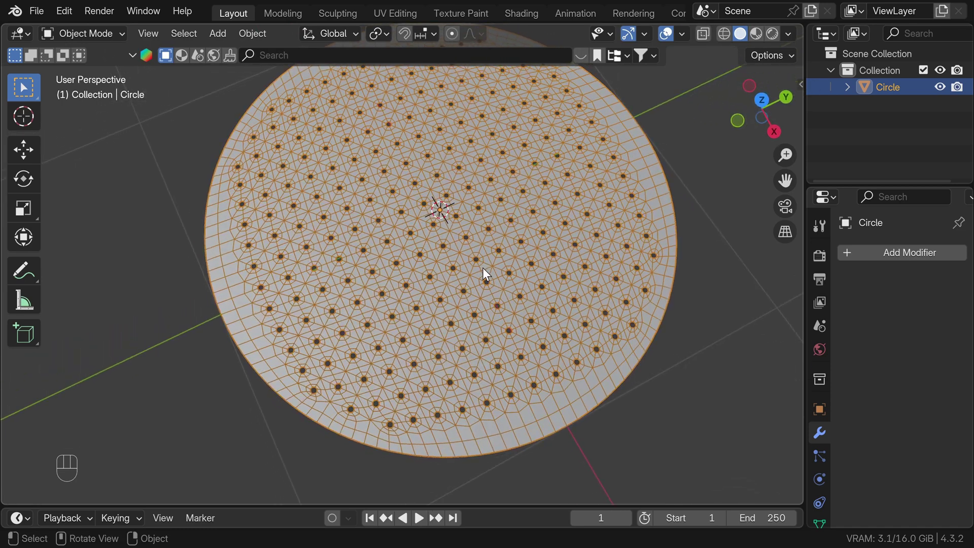
{"action": "key", "text": "Tab"}
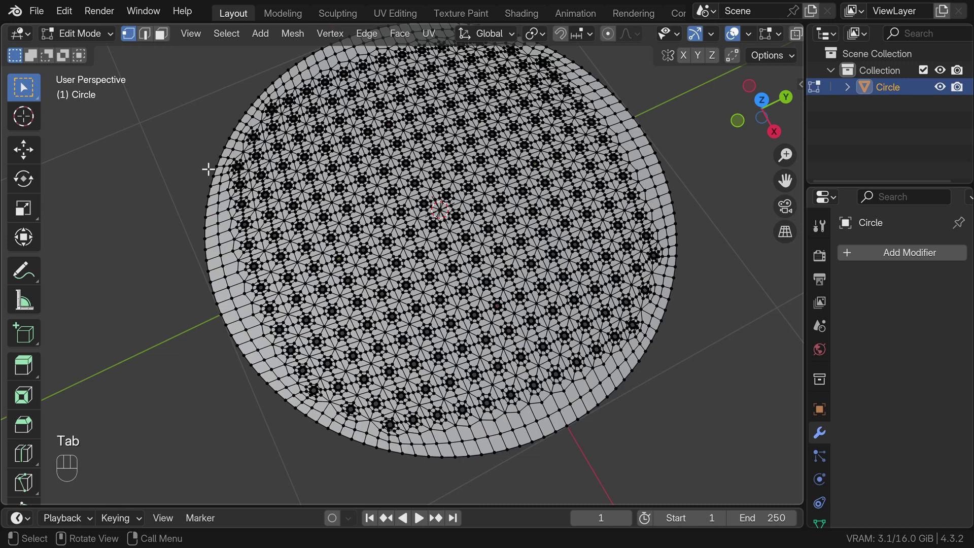
{"action": "left_click", "coordinate": [203, 182], "text": "alt"}
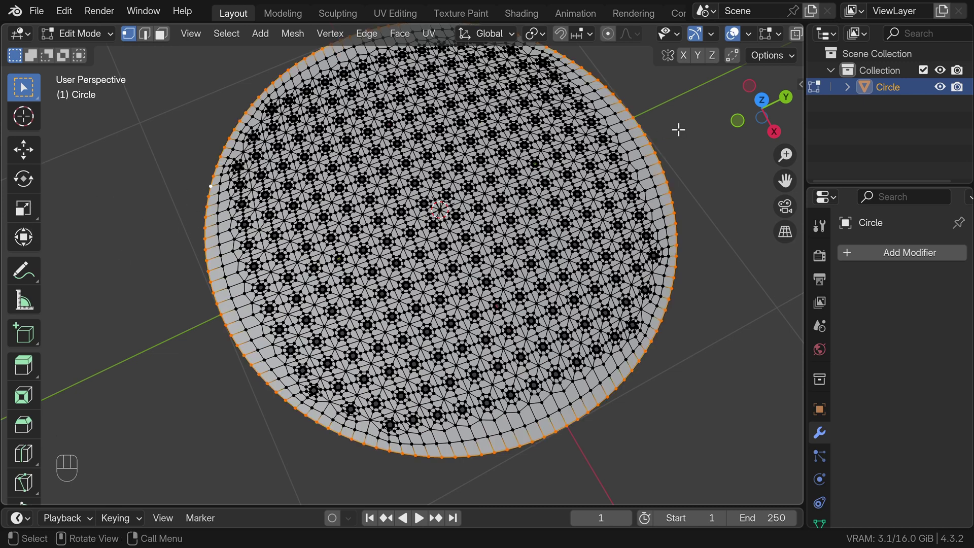
{"action": "left_click", "coordinate": [746, 33]}
{"action": "left_click", "coordinate": [654, 343]}
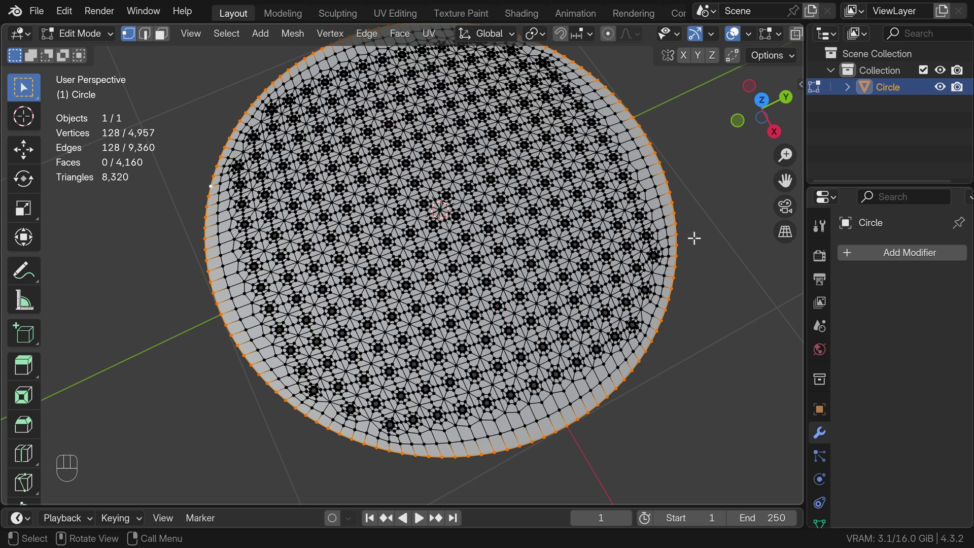
- Slide the rim loop inward, merge by distance to remove 128 duplicates, and reselect the boundary
{"action": "key", "text": "g"}
{"action": "key", "text": "g"}
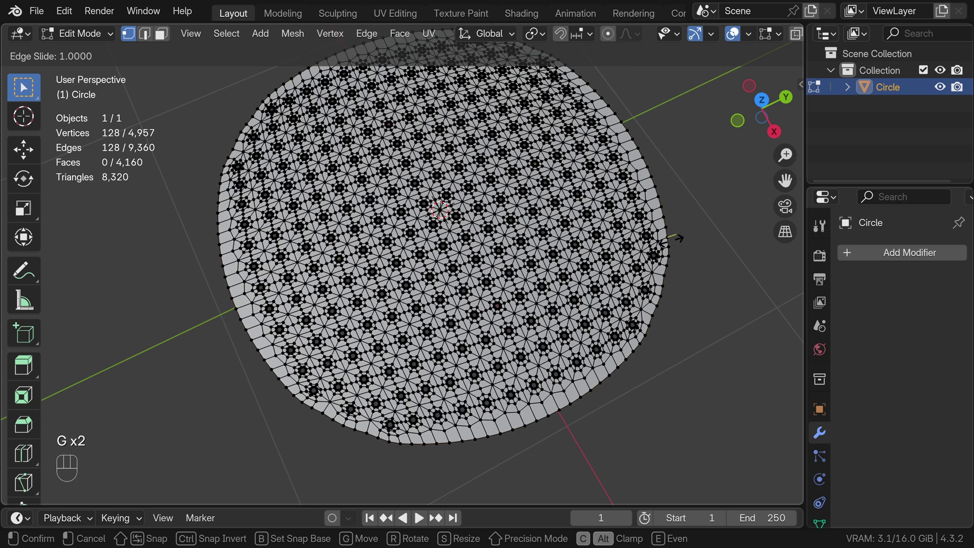
{"action": "left_click", "coordinate": [659, 241]}
{"action": "key", "text": "a"}
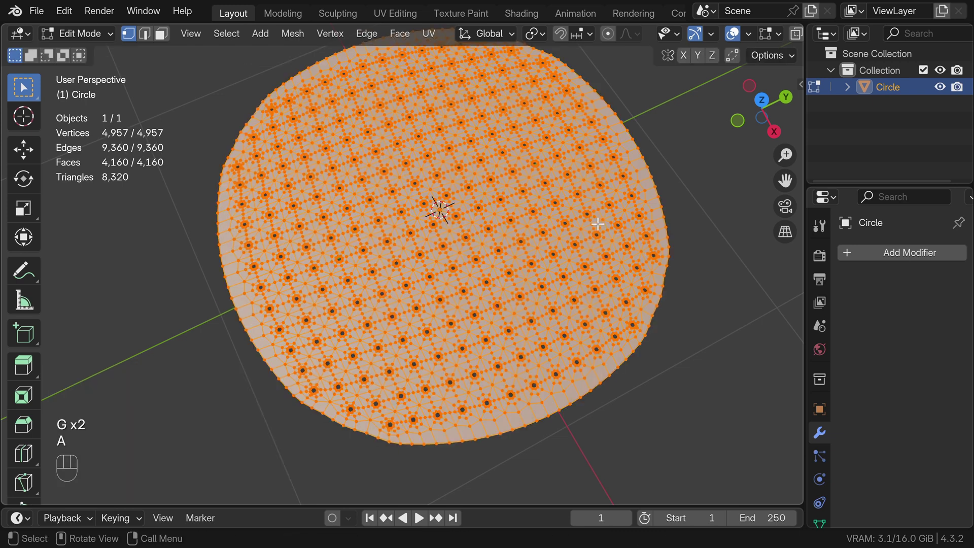
{"action": "key", "text": "m"}
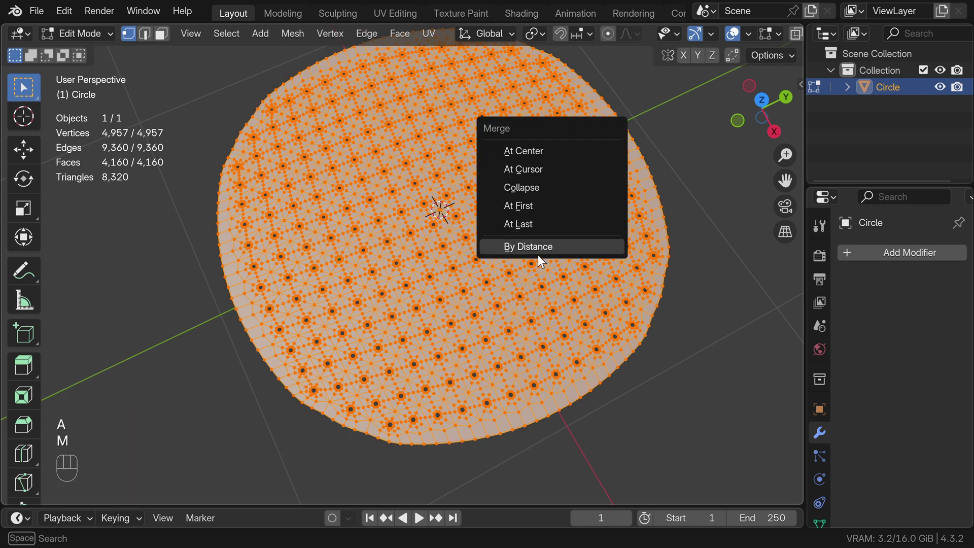
{"action": "left_click", "coordinate": [538, 255]}
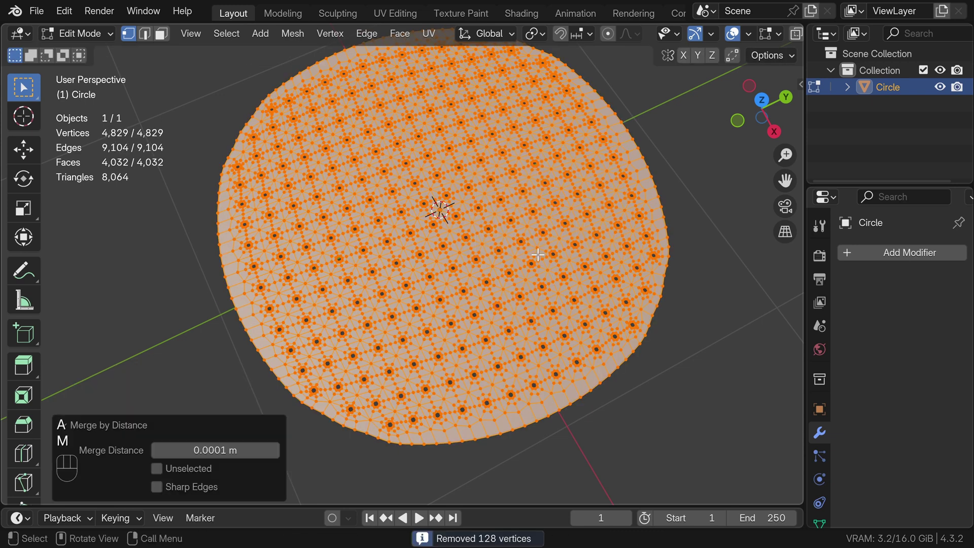
{"action": "left_click", "coordinate": [216, 170], "text": "alt"}
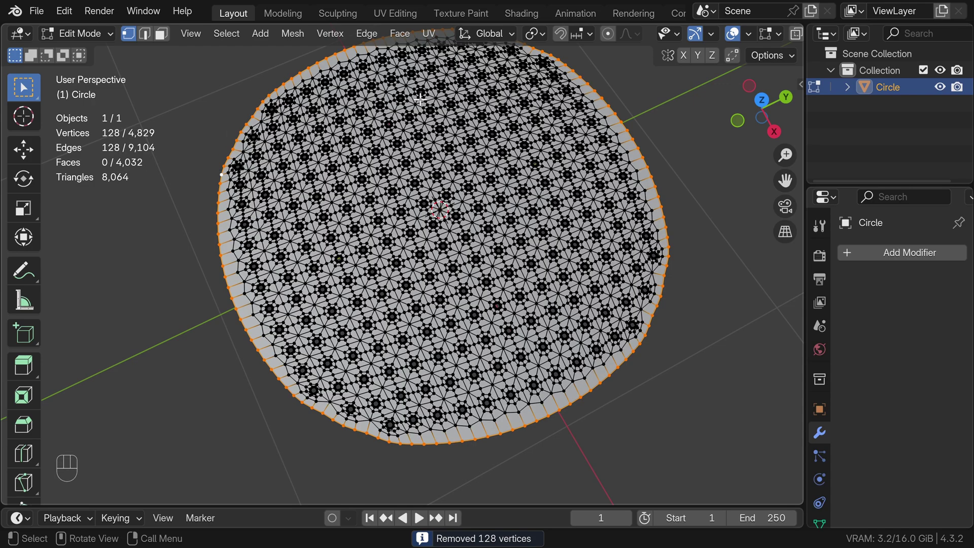
- Make the outer boundary loop circular with LoopTools and scale it up to about 1.025
{"action": "middle_click_drag", "start_coordinate": [335, 197], "coordinate": [370, 216], "text": "shift"}
{"action": "right_click", "coordinate": [370, 216]}
{"action": "mouse_move", "coordinate": [281, 119]}
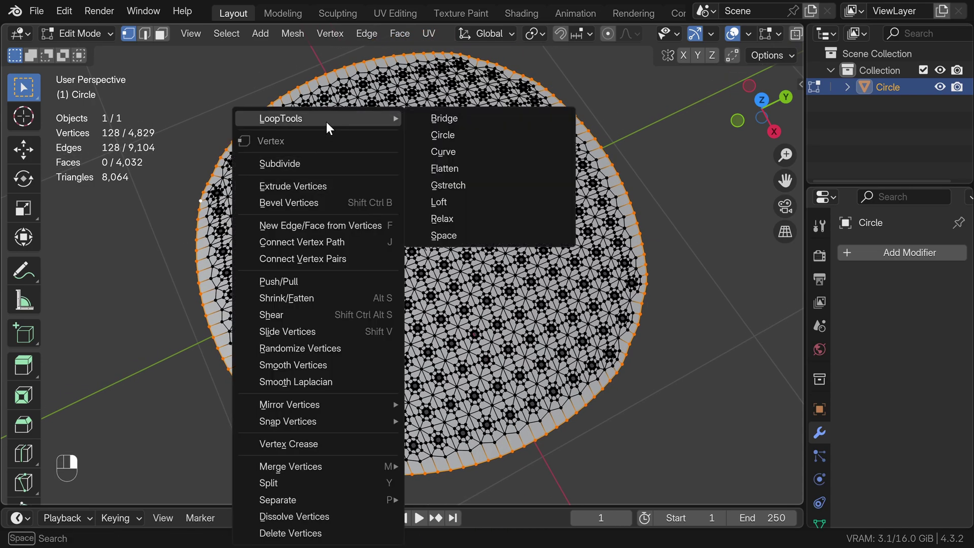
{"action": "left_click", "coordinate": [466, 133]}
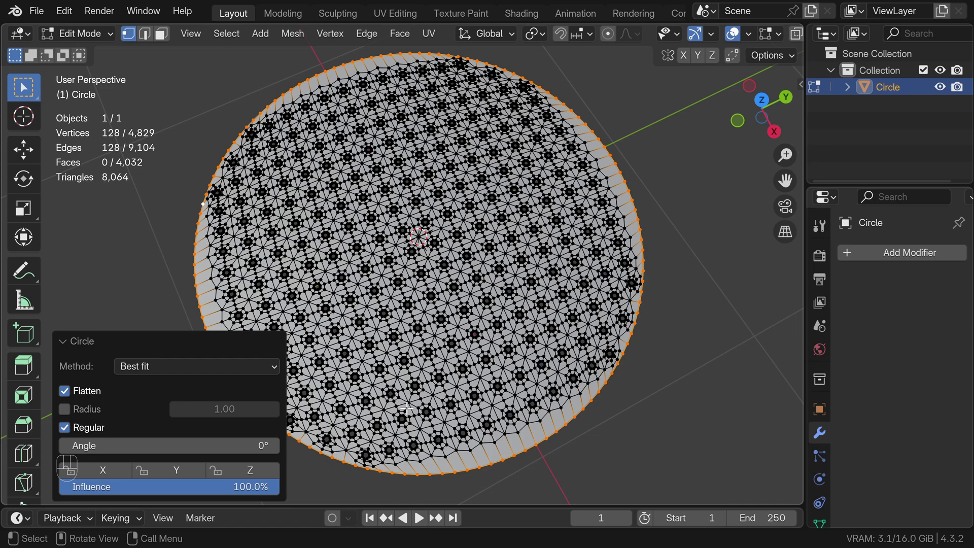
{"action": "scroll", "coordinate": [407, 410], "scroll_direction": "up", "scroll_amount": 3}
{"action": "scroll", "coordinate": [464, 327], "scroll_direction": "up", "scroll_amount": 2}
{"action": "key", "text": "s"}
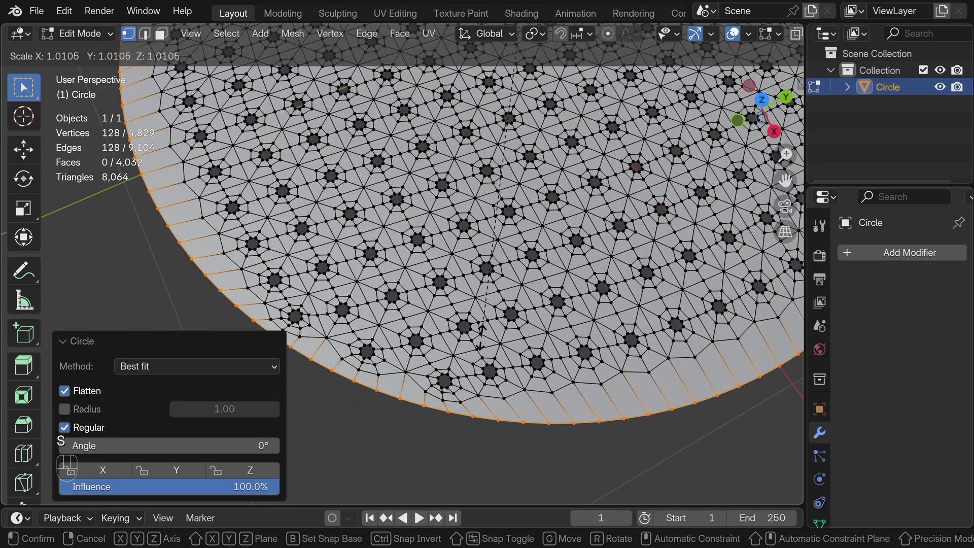
{"action": "left_click", "coordinate": [479, 368]}
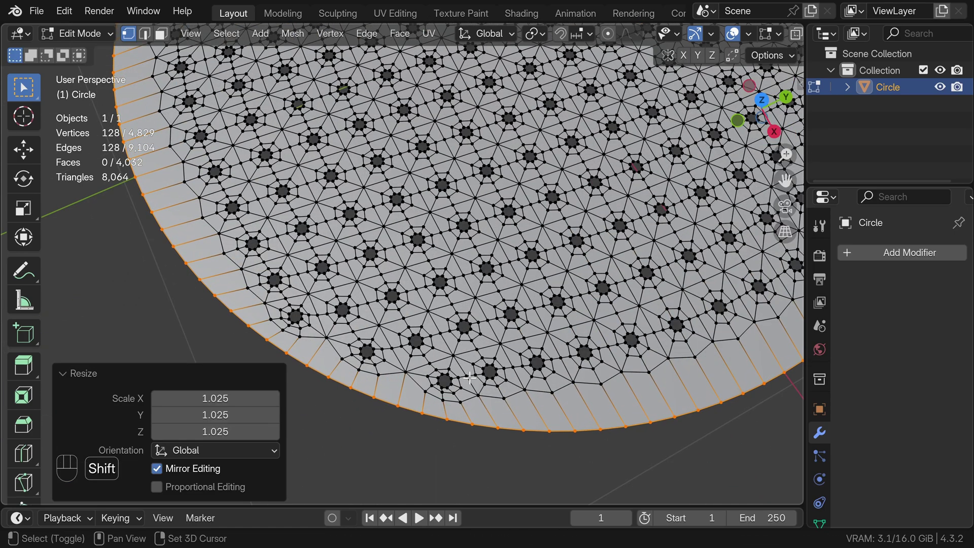
{"action": "scroll", "coordinate": [452, 420], "scroll_direction": "down", "scroll_amount": 3}
{"action": "mouse_move", "coordinate": [437, 385]}
{"action": "middle_mouse_down"}
{"action": "mouse_move", "coordinate": [478, 248]}
{"action": "mouse_move", "coordinate": [454, 357]}
{"action": "middle_mouse_up"}
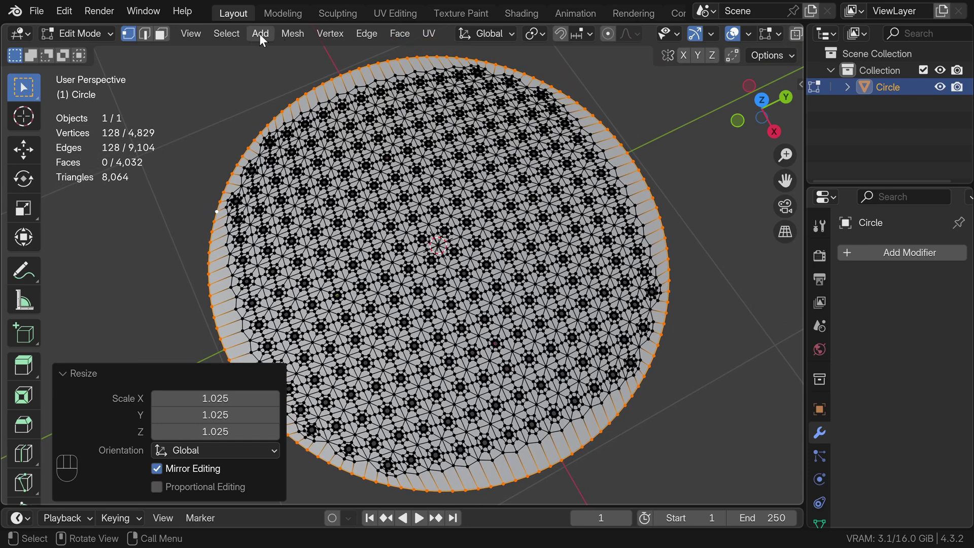
- Checker-deselect the rim loop and dissolve the selected vertices, leaving 4,765 vertices
{"action": "left_click", "coordinate": [233, 35]}
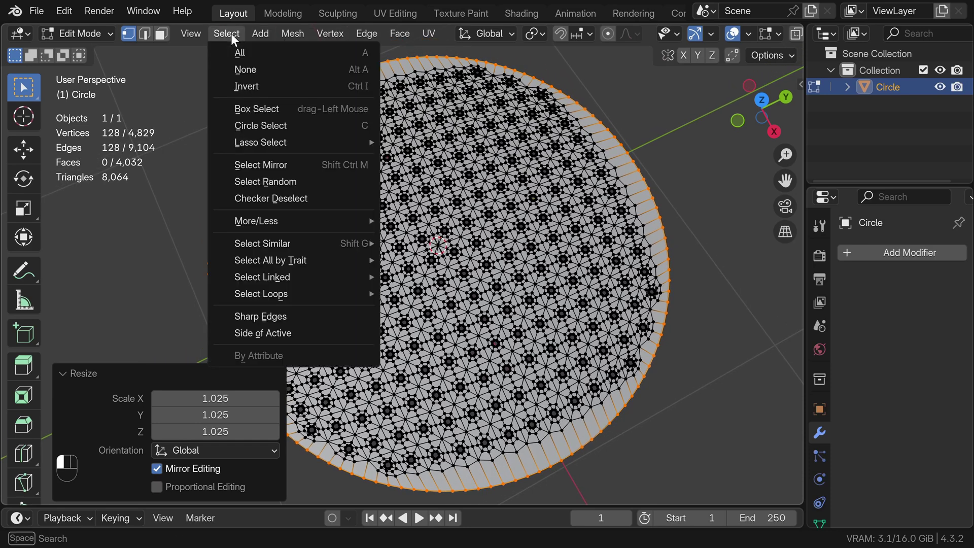
{"action": "left_click", "coordinate": [271, 197]}
{"action": "key", "text": "ctrl"}
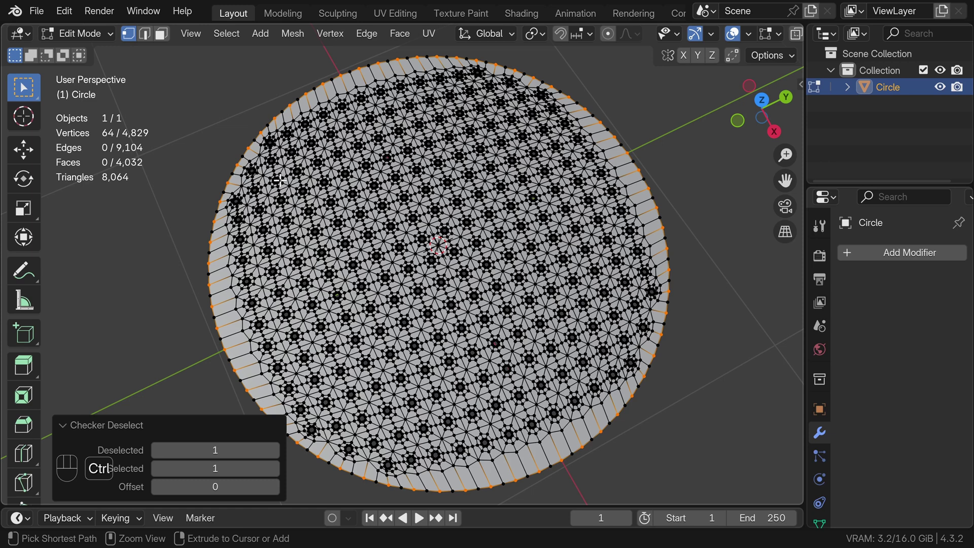
{"action": "right_click", "coordinate": [280, 181]}
{"action": "key", "text": "Escape"}
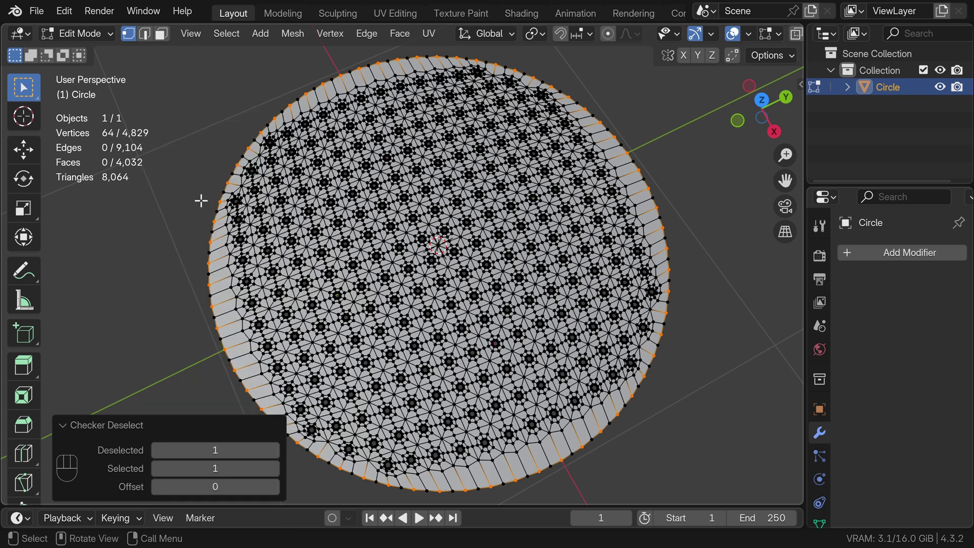
{"action": "key", "text": "x"}
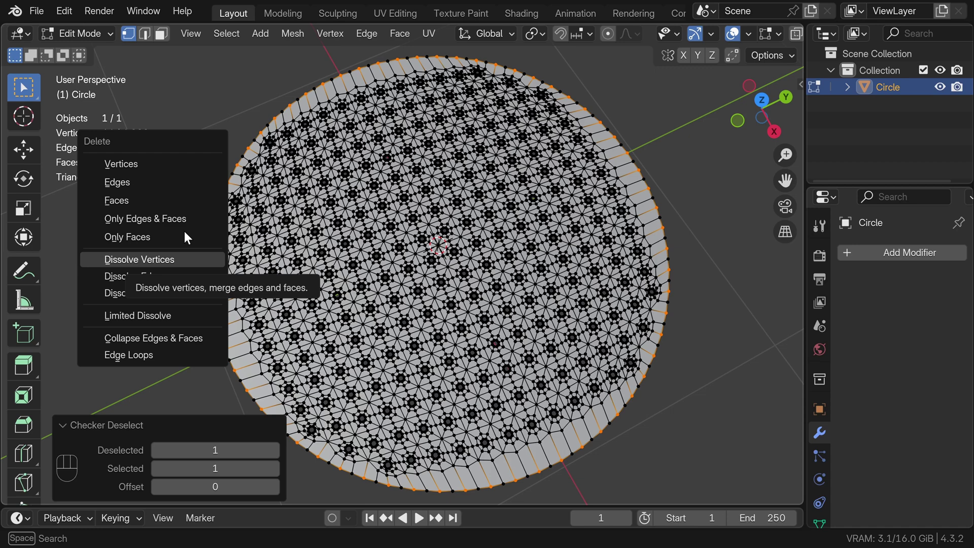
{"action": "key", "text": "ctrl"}
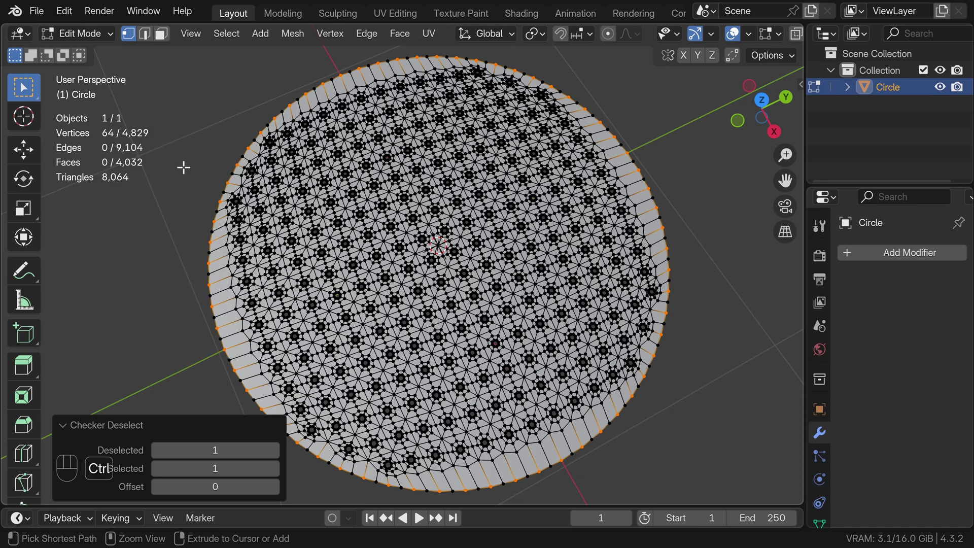
{"action": "key", "text": "ctrl+x"}
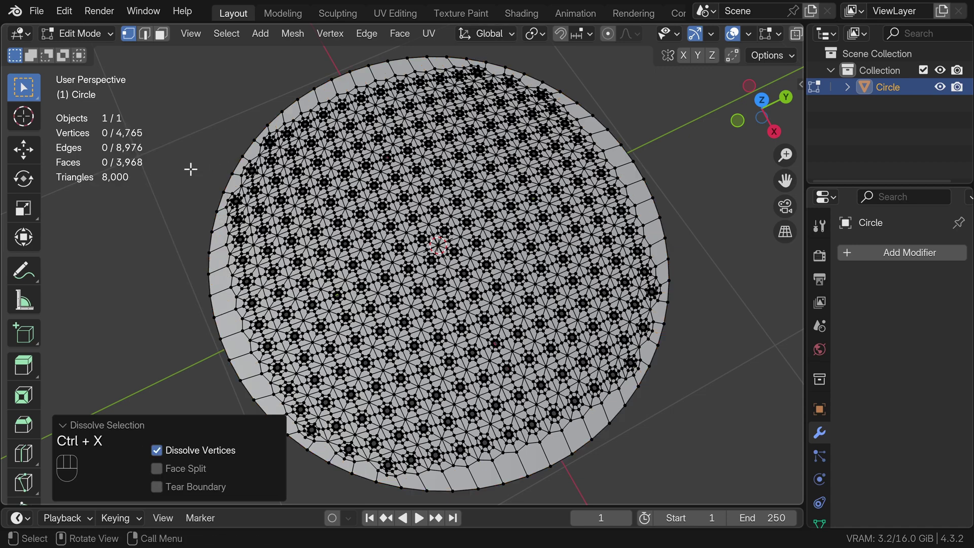
{"action": "middle_click_drag", "start_coordinate": [493, 449], "coordinate": [420, 335], "text": "shift"}
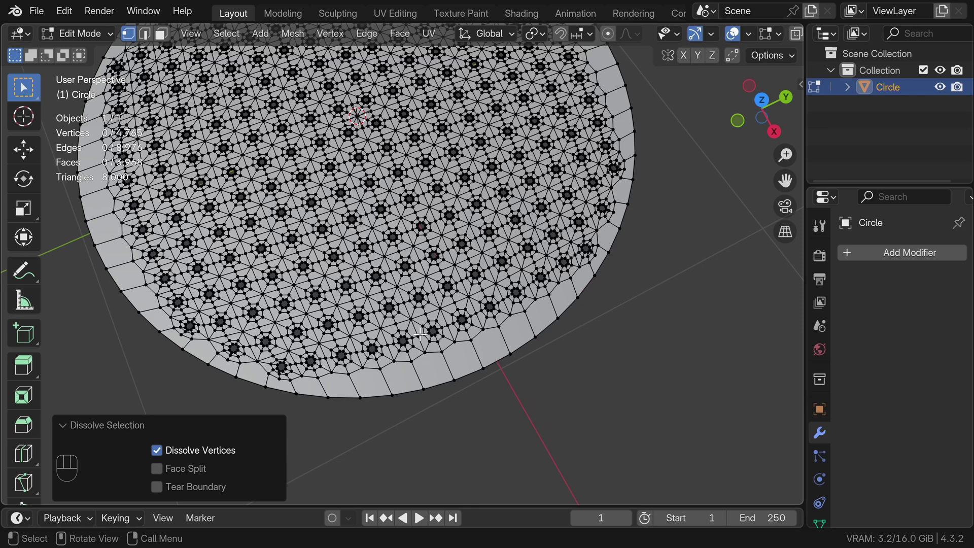
- Connect rim vertices to nearby inner vertices along the lower and left disc edge
{"action": "left_click", "coordinate": [392, 362]}
{"action": "left_click", "coordinate": [381, 385], "text": "shift"}
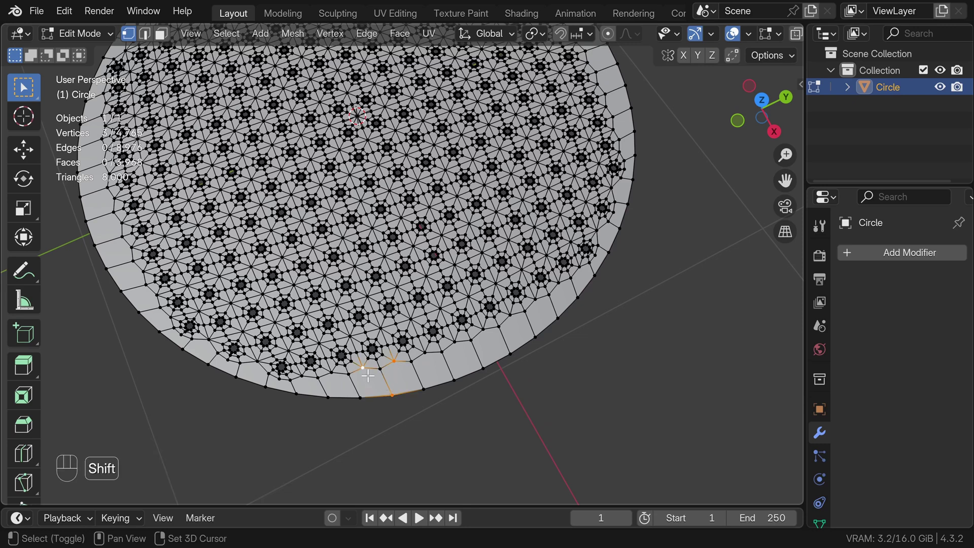
{"action": "left_click", "coordinate": [331, 372]}
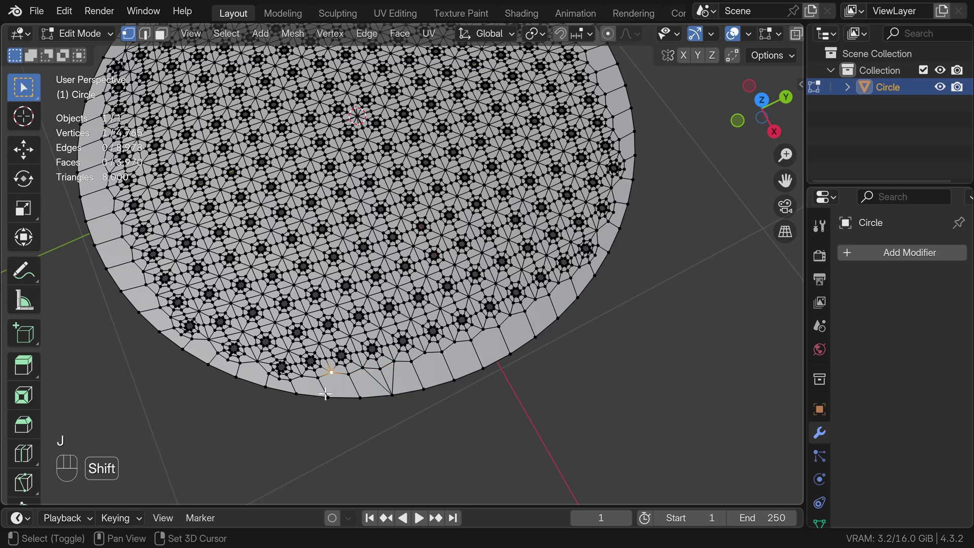
{"action": "left_click", "coordinate": [301, 375], "text": "shift"}
{"action": "key", "text": "j"}
{"action": "left_click", "coordinate": [280, 378]}
{"action": "left_click", "coordinate": [266, 386], "text": "shift"}
{"action": "left_click", "coordinate": [258, 363], "text": "shift"}
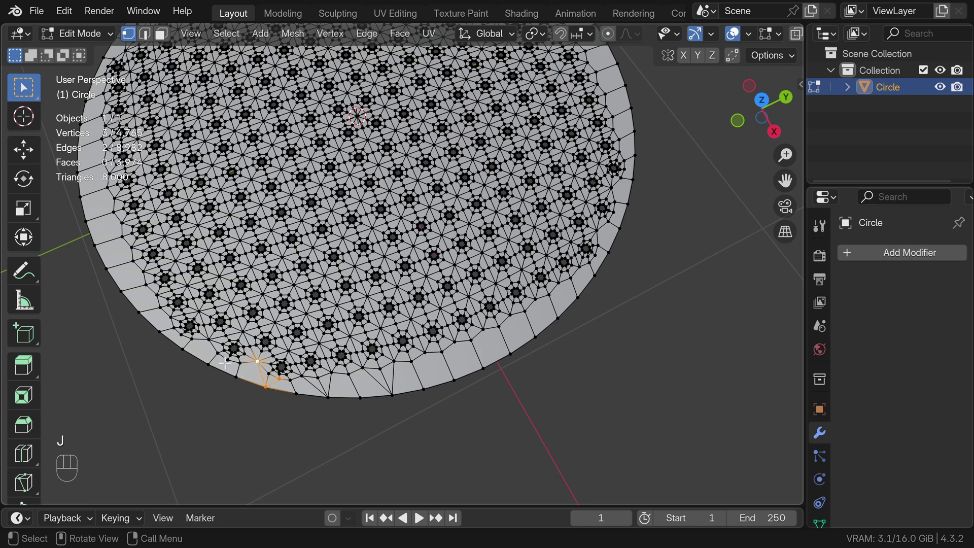
{"action": "left_click", "coordinate": [199, 344], "text": "shift"}
{"action": "key", "text": "j"}
- Connect rim-to-inner vertex pairs around the upper-left, top, right and bottom edge
{"action": "left_click", "coordinate": [157, 295]}
{"action": "left_click", "coordinate": [122, 291], "text": "shift"}
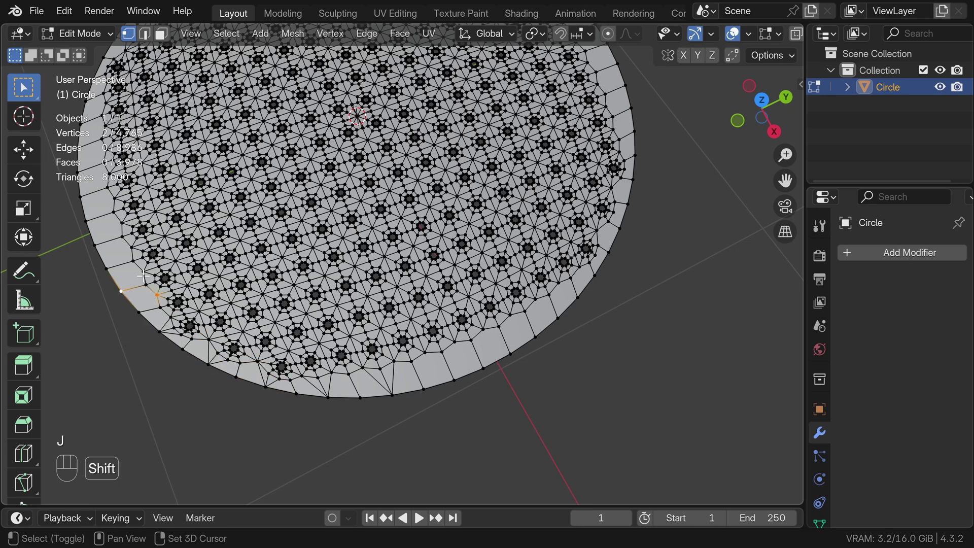
{"action": "middle_click_drag", "start_coordinate": [142, 275], "coordinate": [219, 320], "text": "shift"}
{"action": "scroll", "coordinate": [191, 213], "scroll_direction": "down", "scroll_amount": 2}
{"action": "left_click", "coordinate": [208, 204], "text": "shift"}
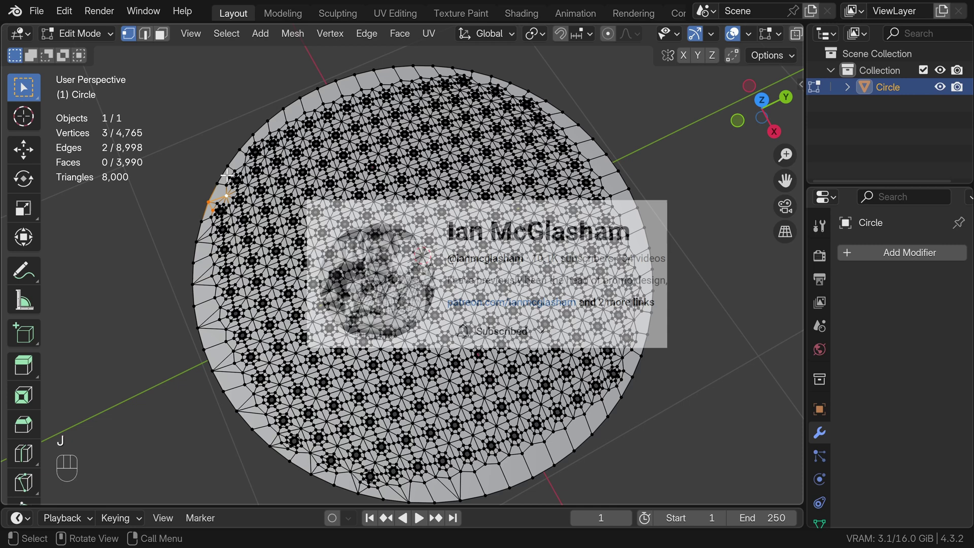
{"action": "key", "text": "j"}
{"action": "left_click", "coordinate": [392, 68]}
{"action": "left_click", "coordinate": [410, 64], "text": "shift"}
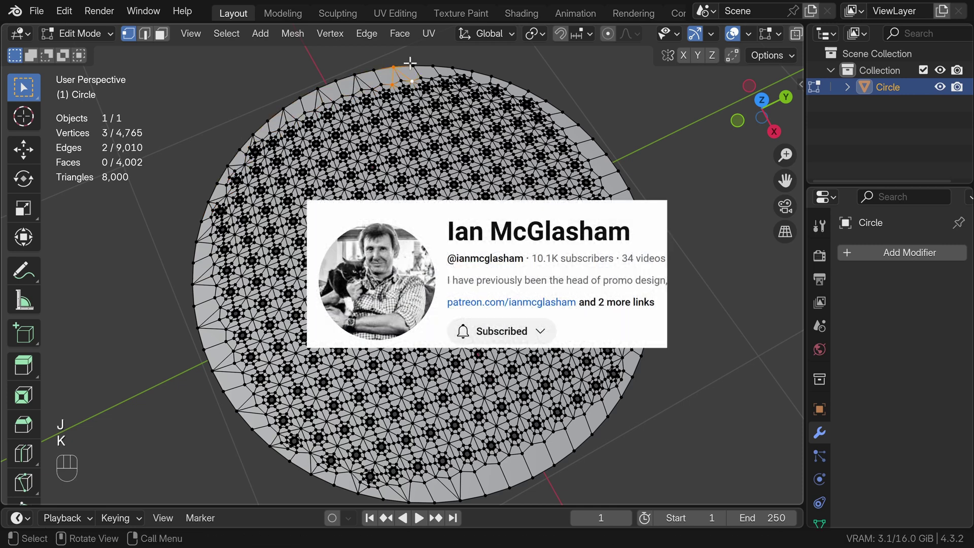
{"action": "key", "text": "j"}
{"action": "left_click", "coordinate": [553, 122]}
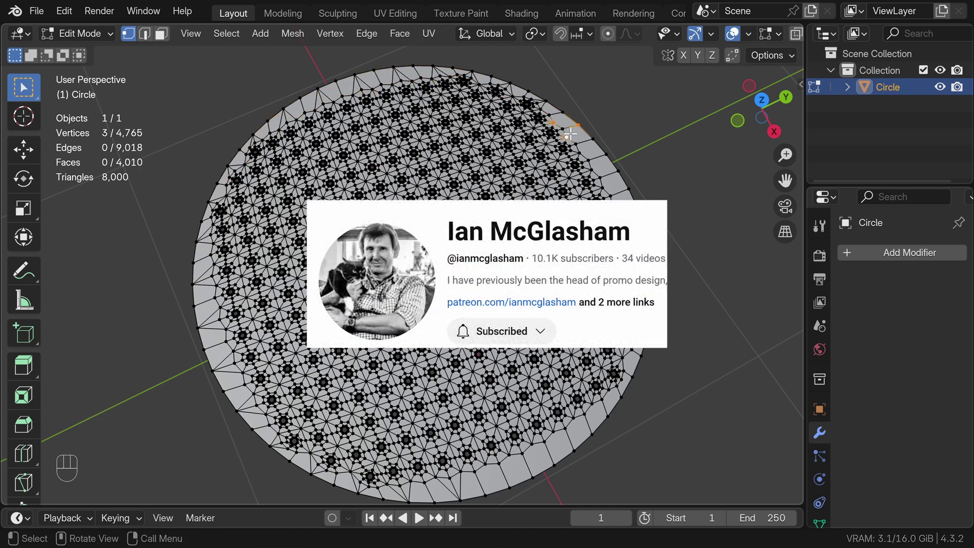
{"action": "key", "text": "j"}
{"action": "left_click", "coordinate": [636, 342]}
{"action": "left_click", "coordinate": [629, 361], "text": "shift"}
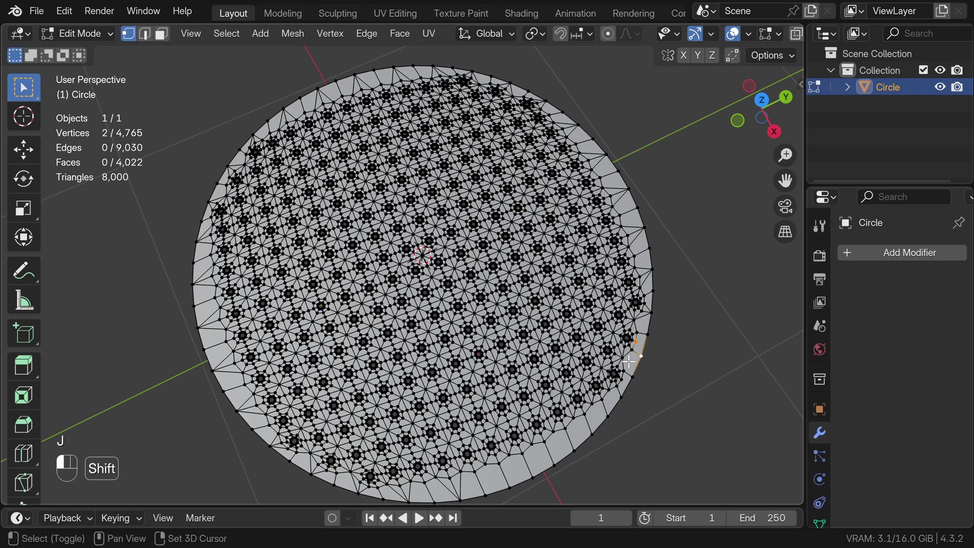
{"action": "key", "text": "j"}
{"action": "left_click", "coordinate": [508, 454]}
{"action": "left_click", "coordinate": [487, 466], "text": "shift"}
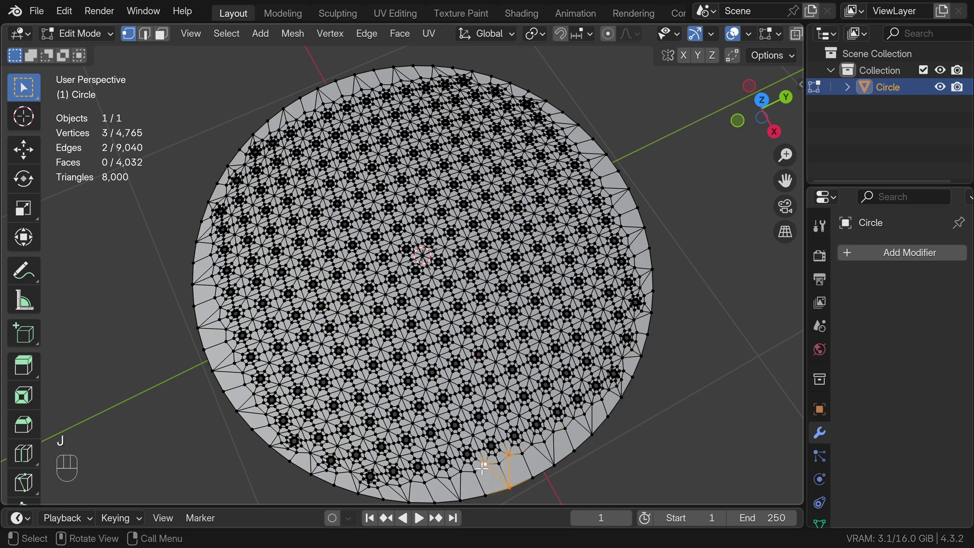
{"action": "key", "text": "space"}
{"action": "left_click", "coordinate": [625, 416]}
{"action": "key", "text": "space"}
{"action": "key", "text": "space"}
{"action": "key", "text": "space"}
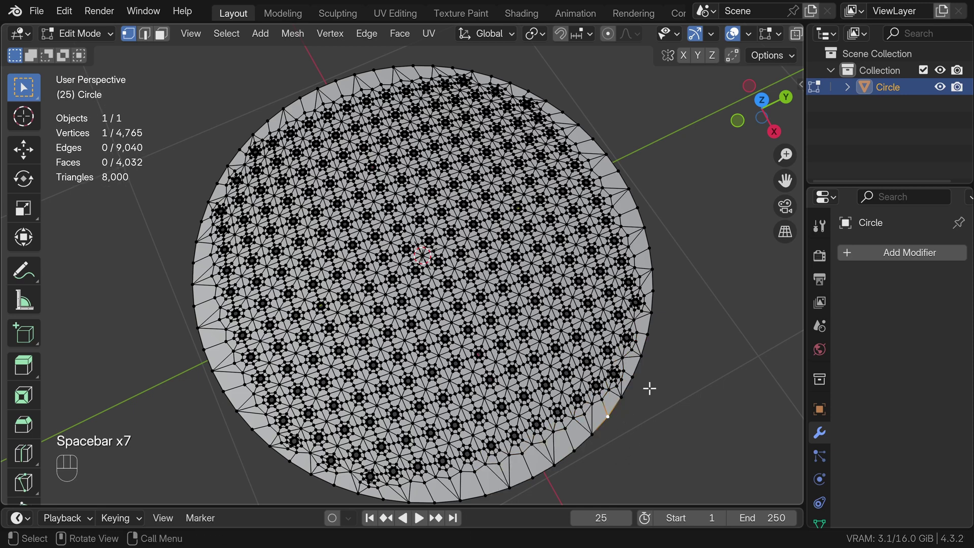
- Merge the rim ring's triangles into quads with a 180° maximum shape angle
{"action": "left_click", "coordinate": [650, 364], "text": "alt"}
{"action": "key", "text": "ctrl+KP_Add"}
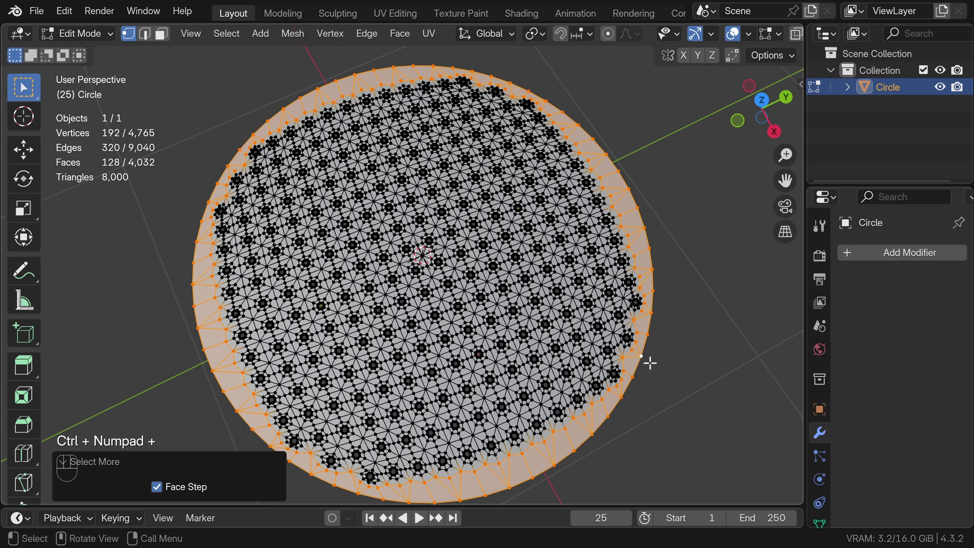
{"action": "left_click", "coordinate": [410, 30]}
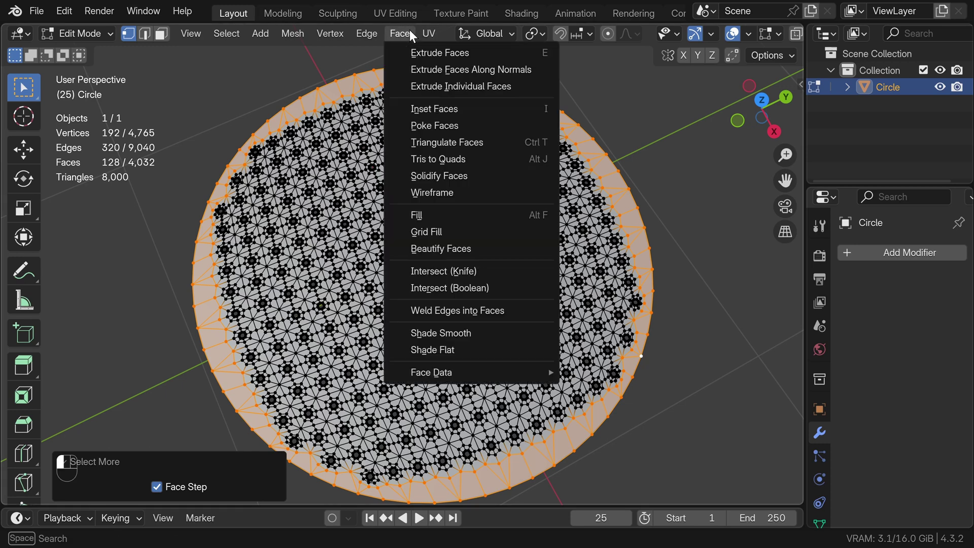
{"action": "left_click", "coordinate": [425, 157]}
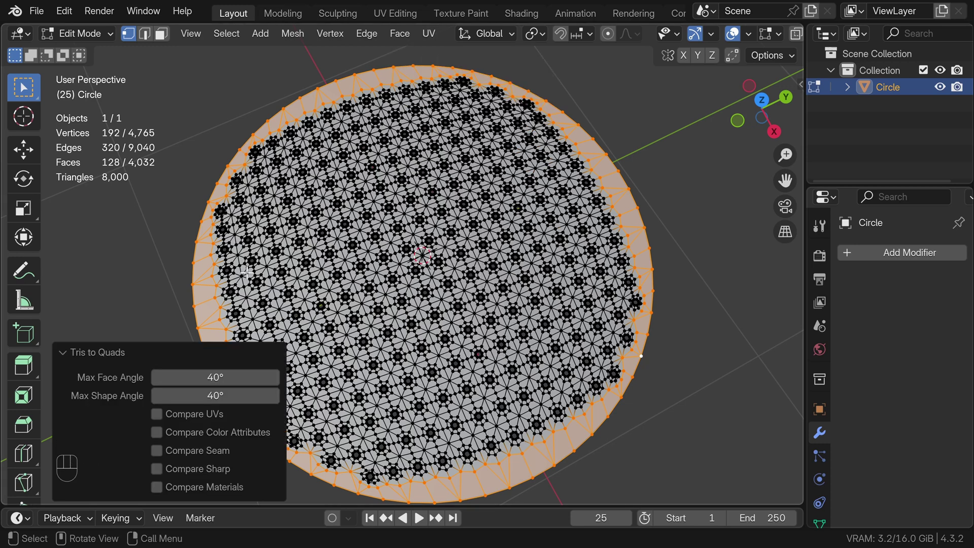
{"action": "left_click_drag", "start_coordinate": [215, 395], "coordinate": [264, 382]}
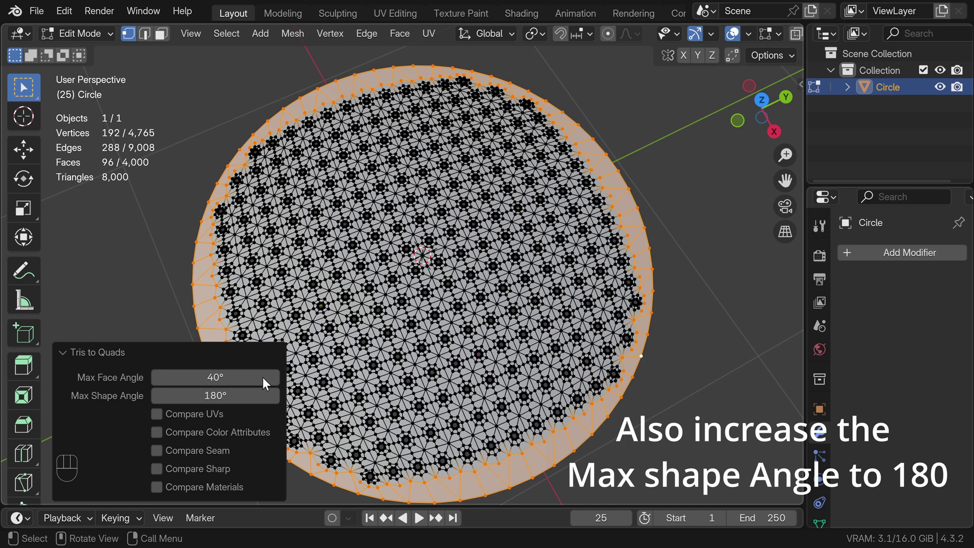
{"action": "key", "text": "alt+a"}
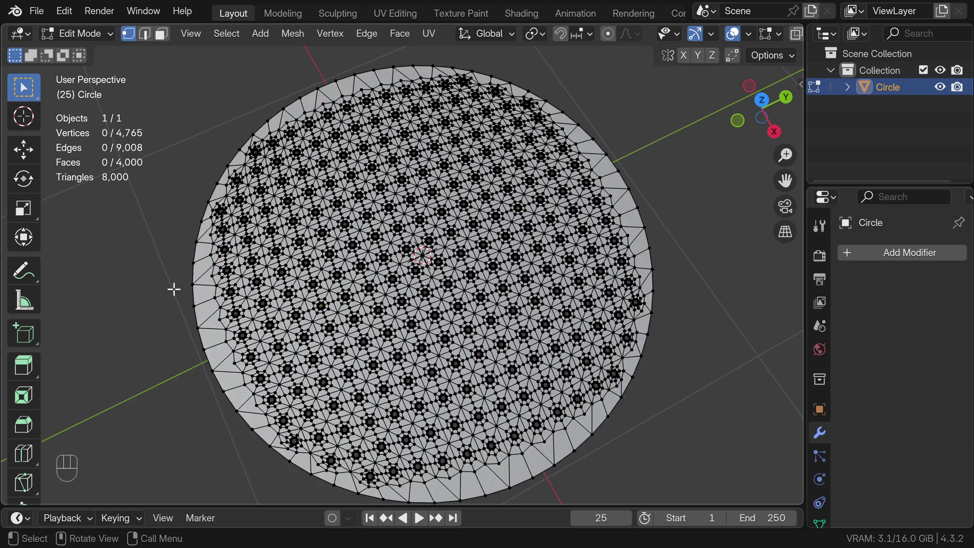
- Extrude and scale the outer loop, dissolve it, and join right-side rim vertices
{"action": "left_click", "coordinate": [607, 134], "text": "alt"}
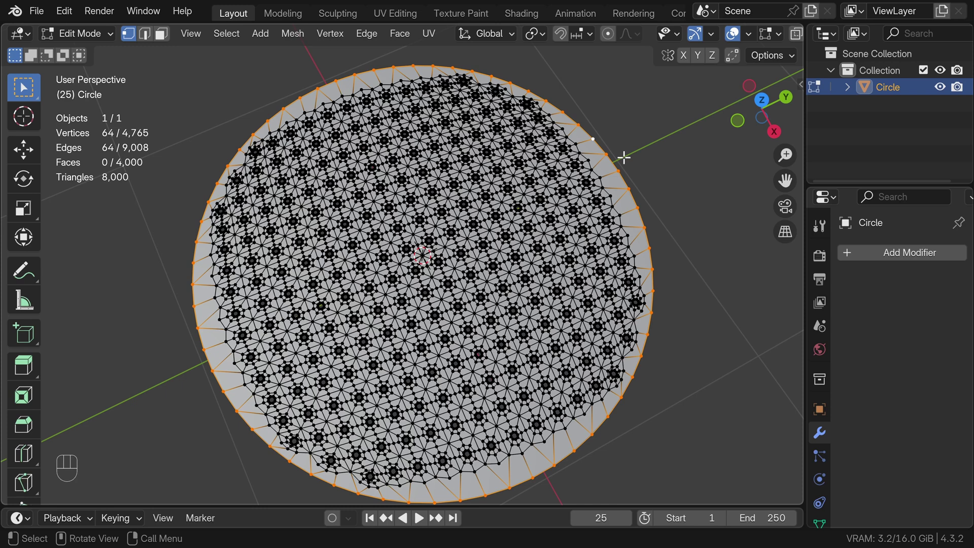
{"action": "key", "text": "e"}
{"action": "key", "text": "s"}
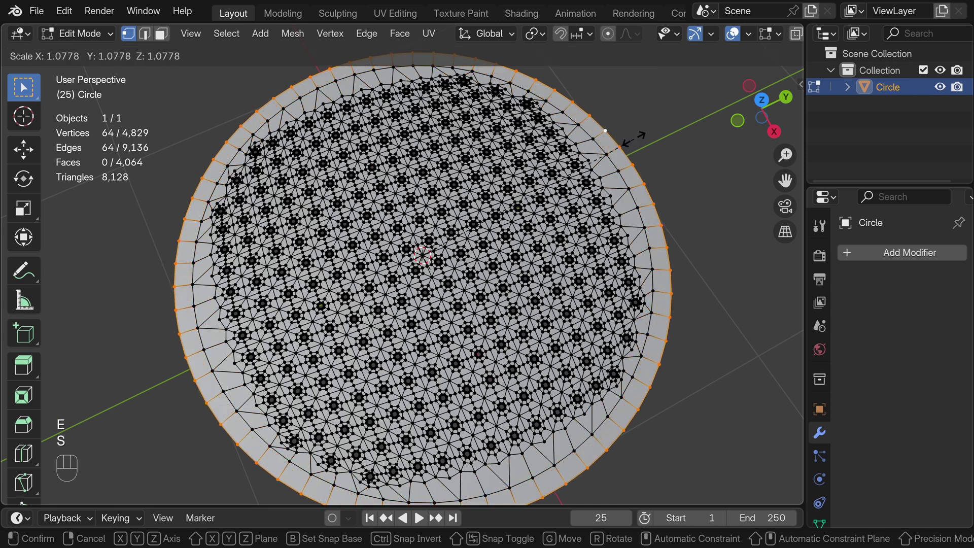
{"action": "left_click", "coordinate": [631, 146]}
{"action": "left_click", "coordinate": [225, 33]}
{"action": "key", "text": "ctrl+x"}
{"action": "key", "text": "j"}
{"action": "key", "text": "j"}
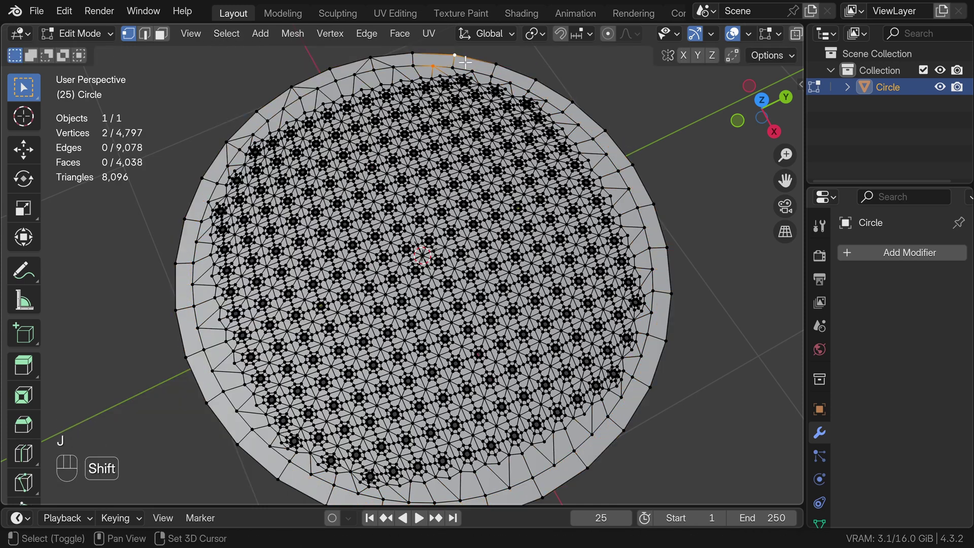
{"action": "left_click", "coordinate": [652, 196], "text": "shift"}
{"action": "key", "text": "j"}
{"action": "left_click", "coordinate": [652, 282], "text": "shift"}
{"action": "key", "text": "j"}
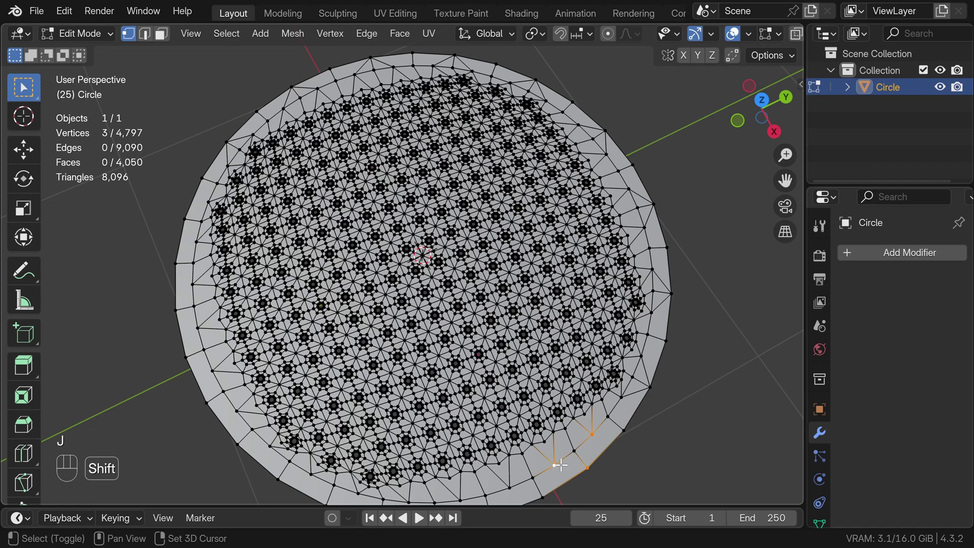
- Join rim vertex pairs along the lower and left rim, then reselect the outer loop
{"action": "middle_click_drag", "start_coordinate": [569, 464], "coordinate": [422, 435]}
{"action": "left_click", "coordinate": [422, 436], "text": "shift"}
{"action": "left_click", "coordinate": [340, 441], "text": "shift"}
{"action": "key", "text": "j"}
{"action": "left_click", "coordinate": [266, 392], "text": "shift"}
{"action": "left_click", "coordinate": [217, 289], "text": "shift"}
{"action": "key", "text": "j"}
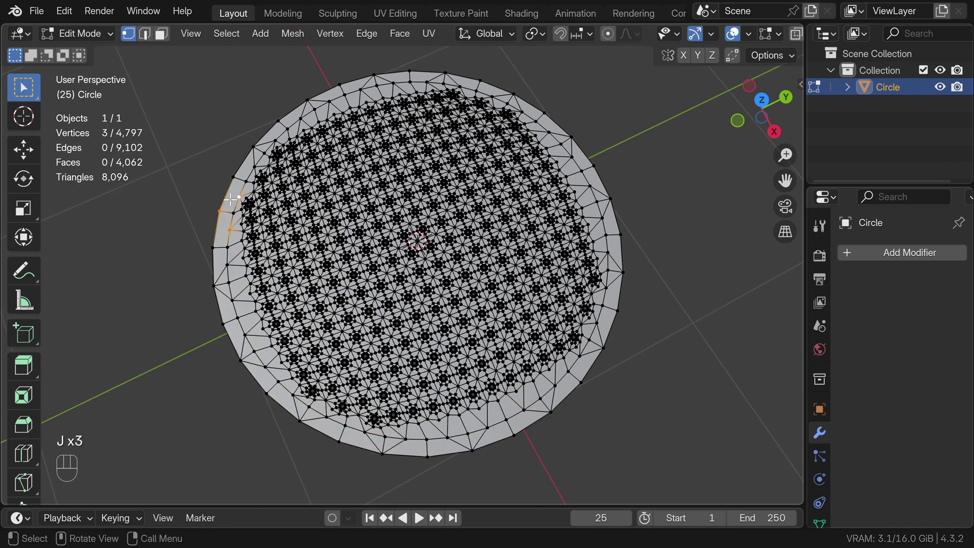
{"action": "key", "text": "ctrl+KP_Add"}
{"action": "left_click", "coordinate": [400, 33]}
{"action": "left_click", "coordinate": [426, 160]}
{"action": "key", "text": "ctrl+KP_Subtract"}
- Extrude and dissolve the outer loop again, connecting more rim vertex pairs
{"action": "key", "text": "e"}
{"action": "key", "text": "s"}
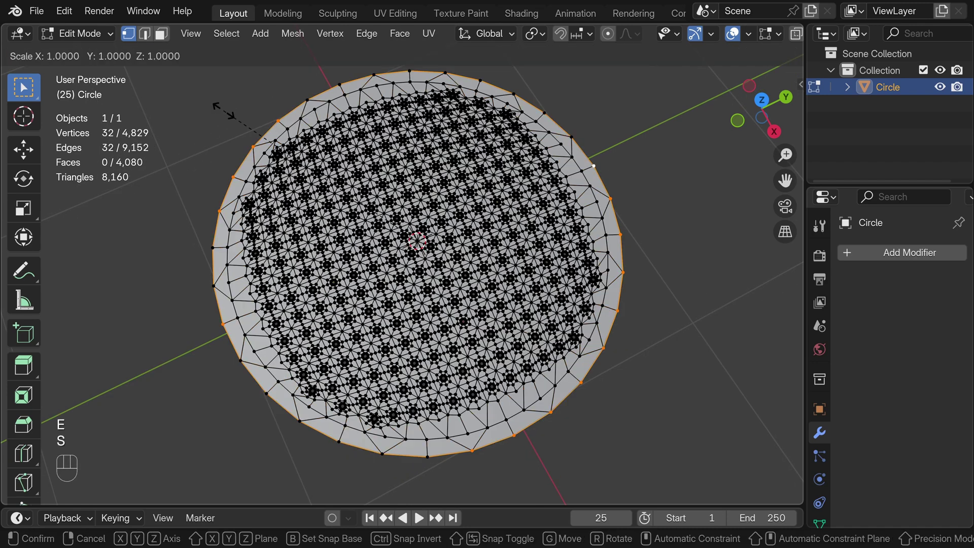
{"action": "left_click", "coordinate": [216, 99]}
{"action": "left_click", "coordinate": [226, 33]}
{"action": "key", "text": "ctrl+x"}
{"action": "key", "text": "j"}
{"action": "key", "text": "j"}
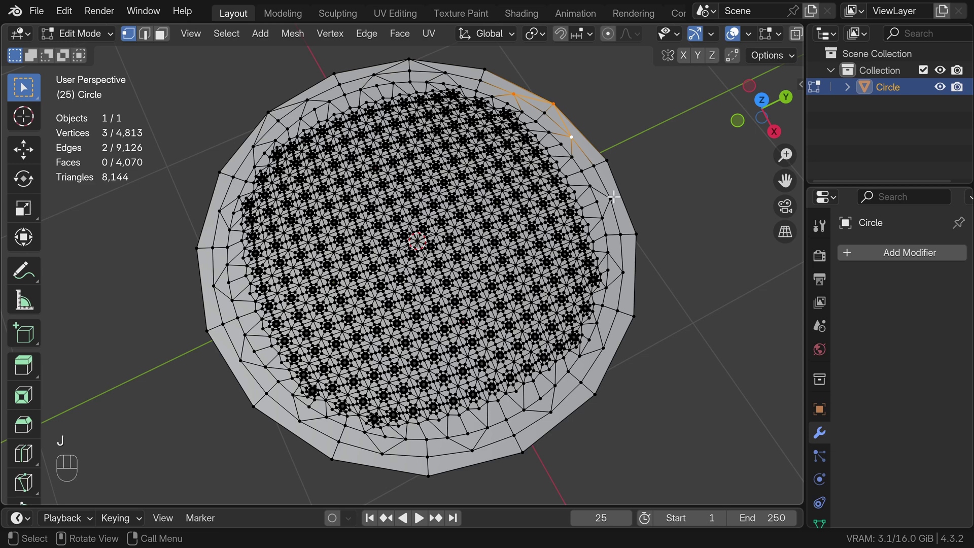
{"action": "key", "text": "j"}
{"action": "left_click", "coordinate": [559, 409], "text": "shift"}
{"action": "key", "text": "j"}
{"action": "left_click", "coordinate": [332, 459], "text": "shift"}
{"action": "key", "text": "j"}
- Select the whole outer ring and convert its triangles to quads with Alt+J
{"action": "left_click", "coordinate": [207, 330], "text": "shift"}
{"action": "key", "text": "j"}
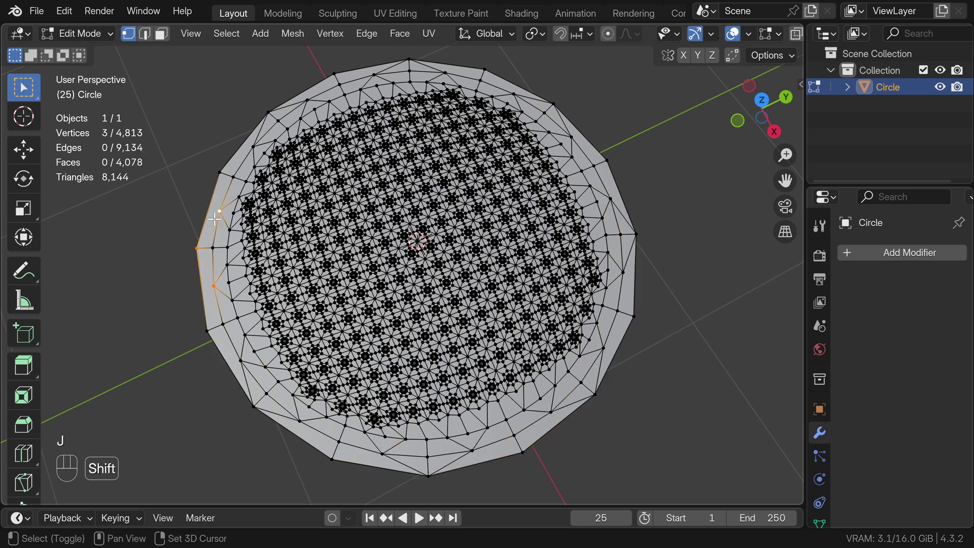
{"action": "key", "text": "ctrl+KP_Add"}
{"action": "key", "text": "ctrl+KP_Add"}
{"action": "key", "text": "alt+j"}
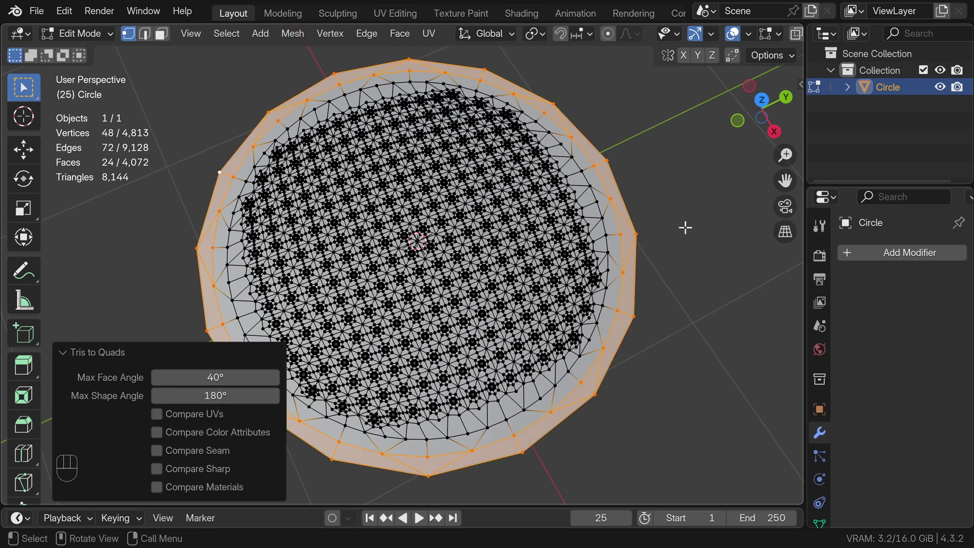
- In Object Mode, add a Subdivision Surface modifier at viewport level 2
{"action": "key", "text": "Tab"}
{"action": "left_click", "coordinate": [898, 255]}
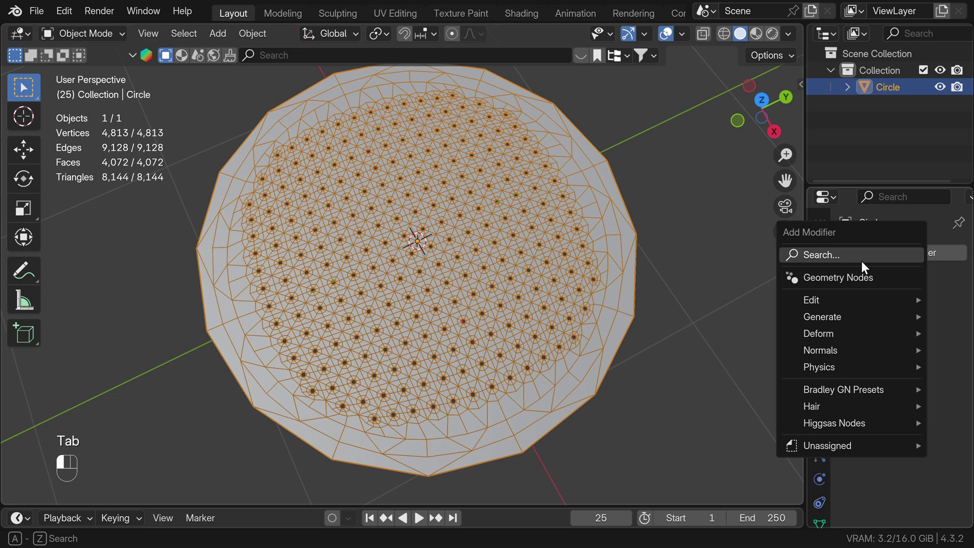
{"action": "left_click", "coordinate": [861, 259]}
{"action": "left_click", "coordinate": [707, 285]}
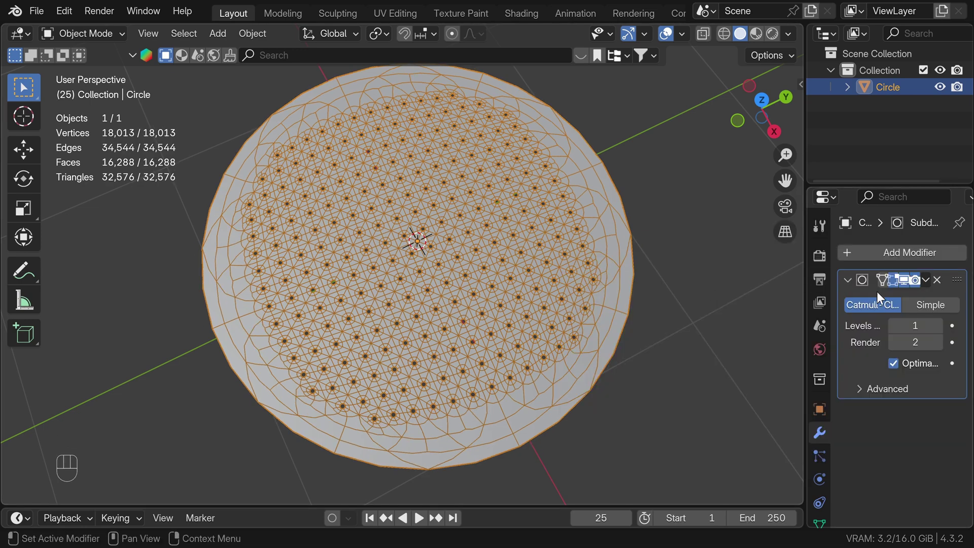
{"action": "left_click", "coordinate": [940, 325]}
{"action": "middle_click_drag", "start_coordinate": [653, 287], "coordinate": [646, 312]}
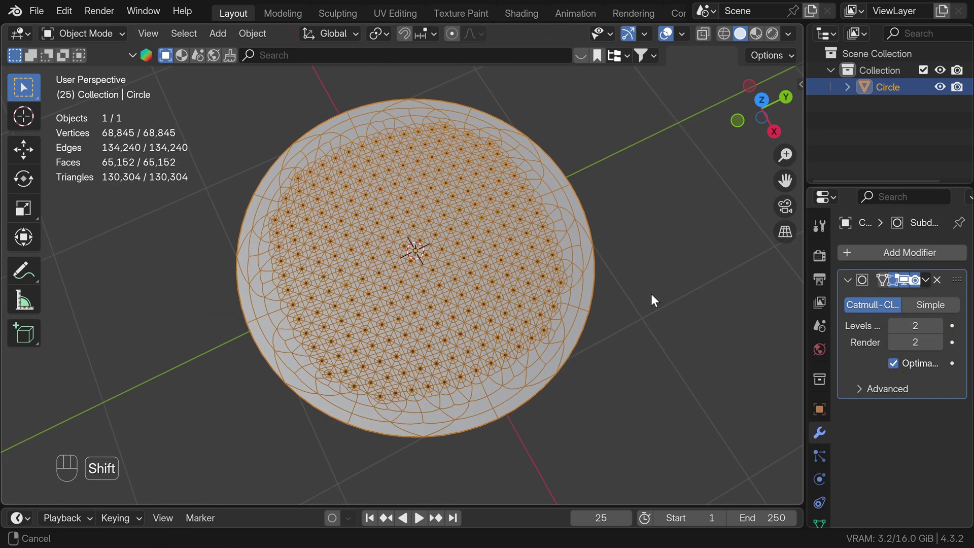
{"action": "key", "text": "Tab"}
- Extrude the whole disc downward for thickness and add a loop cut around the rim
{"action": "key", "text": "a"}
{"action": "key", "text": "e"}
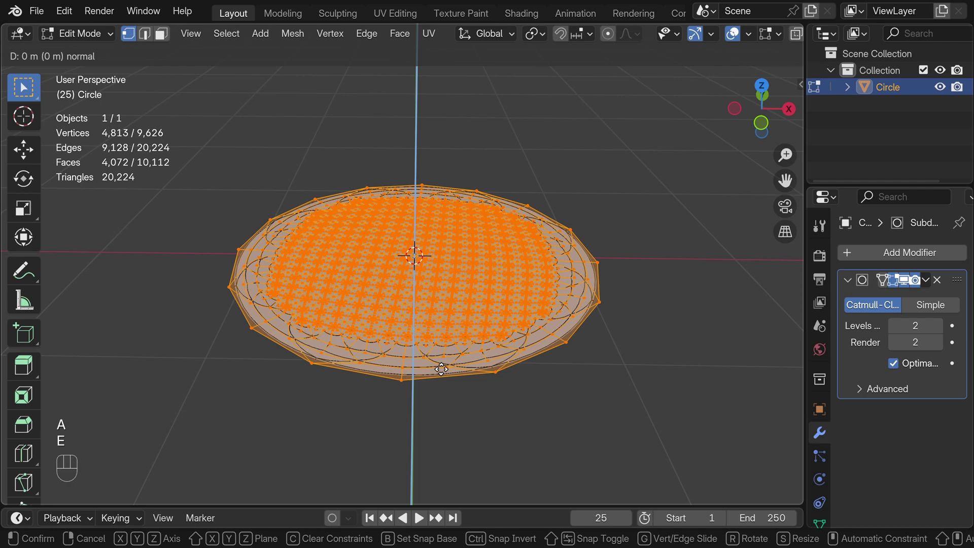
{"action": "left_click", "coordinate": [439, 349]}
{"action": "key", "text": "ctrl+r"}
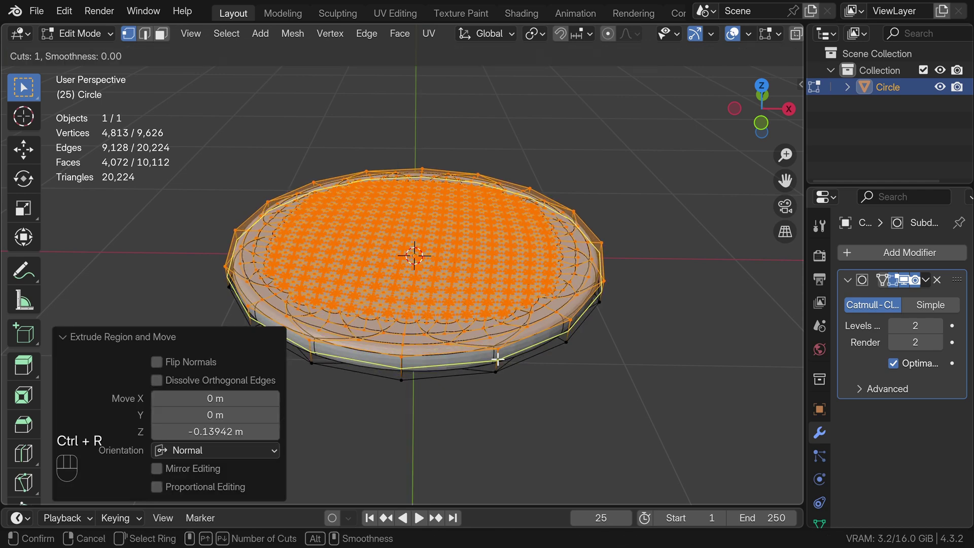
{"action": "left_click", "coordinate": [492, 370]}
- Bevel the rim edge loop in edge mode and return to Object Mode
{"action": "key", "text": "2"}
{"action": "key", "text": "ctrl+b"}
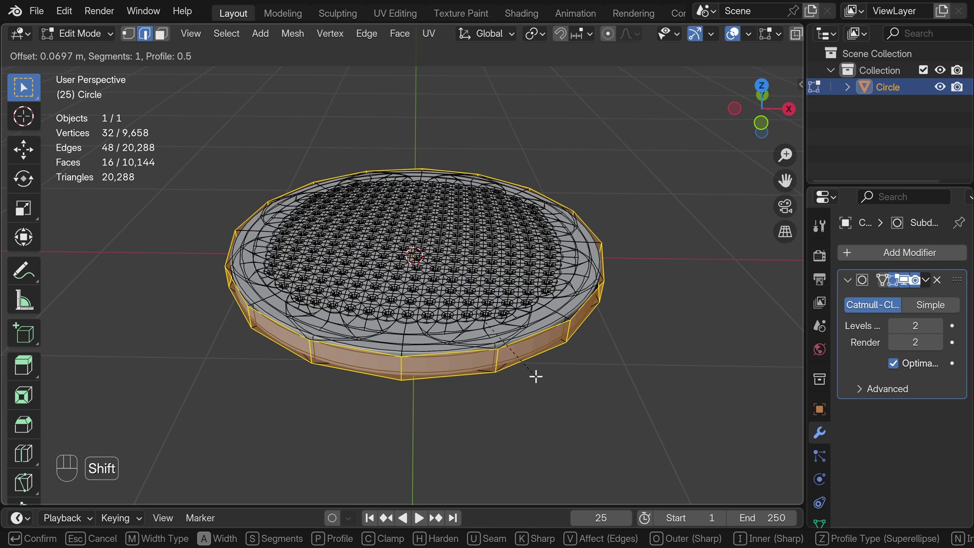
{"action": "left_click", "coordinate": [533, 372]}
{"action": "key", "text": "Tab"}
{"action": "right_click", "coordinate": [518, 339]}
- Shade the disc smooth and turn off the wireframe overlay
{"action": "left_click", "coordinate": [510, 207]}
{"action": "key", "text": "q"}
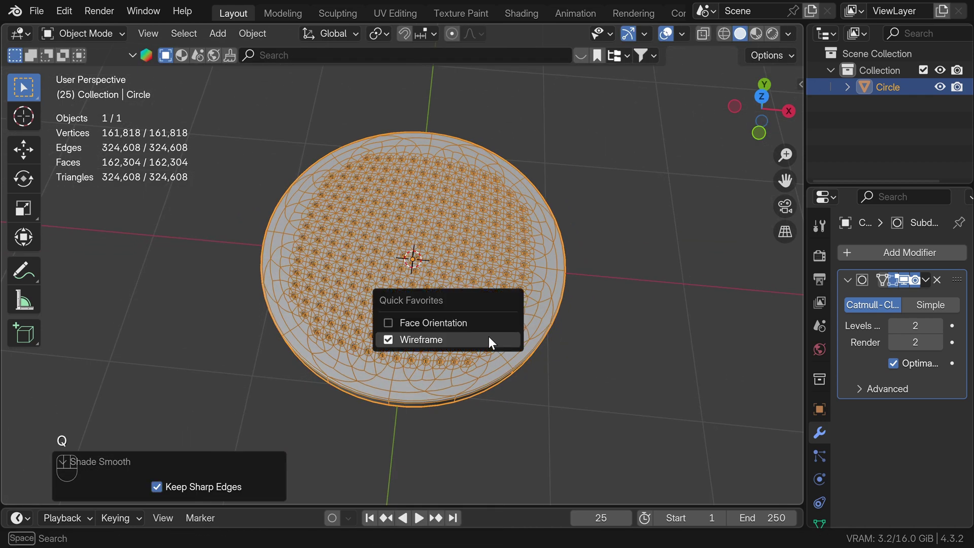
{"action": "left_click", "coordinate": [489, 337]}
{"action": "middle_click_drag", "start_coordinate": [452, 327], "coordinate": [555, 316]}
- Try a Simple Deform twist modifier, discard it, and switch to top view
{"action": "left_click", "coordinate": [853, 257]}
{"action": "key", "text": "space"}
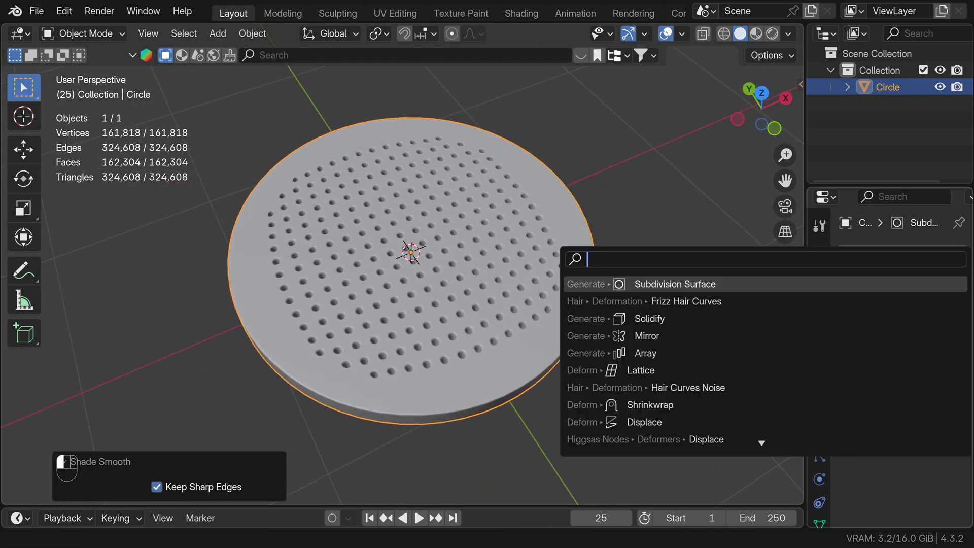
{"action": "type", "text": "s"}
{"action": "left_click", "coordinate": [740, 301]}
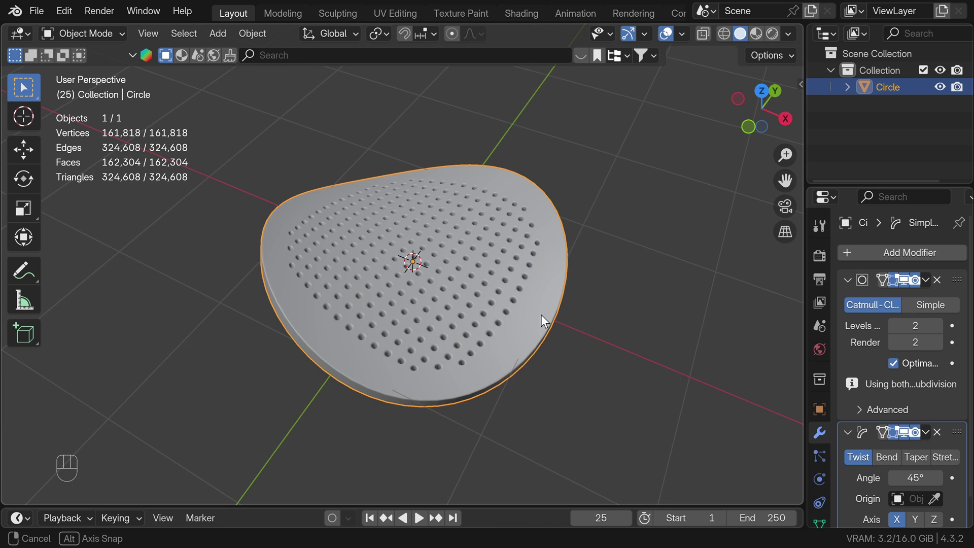
{"action": "left_click_drag", "start_coordinate": [903, 470], "coordinate": [903, 470]}
{"action": "key", "text": "ctrl+x"}
{"action": "scroll", "coordinate": [472, 315], "scroll_direction": "down", "scroll_amount": 3}
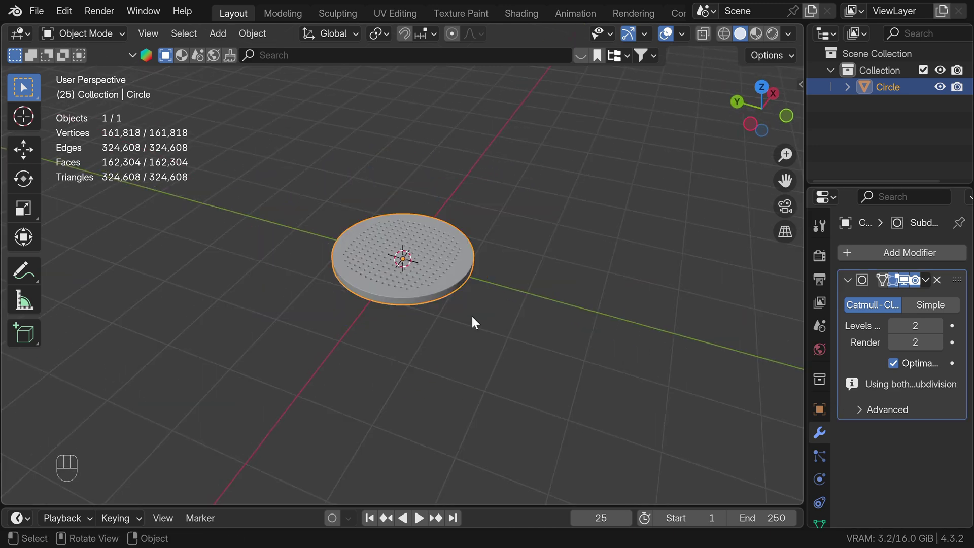
{"action": "key", "text": "KP_7"}
{"action": "scroll", "coordinate": [472, 317], "scroll_direction": "up", "scroll_amount": 2}
- Move the disc left along X and add a new mesh circle
{"action": "key", "text": "g"}
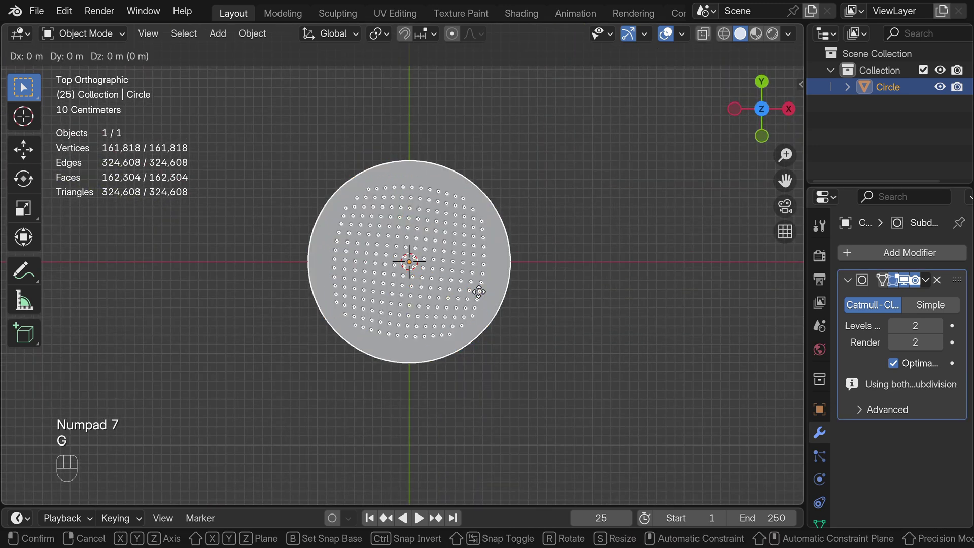
{"action": "key", "text": "x"}
{"action": "left_click", "coordinate": [225, 271]}
{"action": "key", "text": "shift+a"}
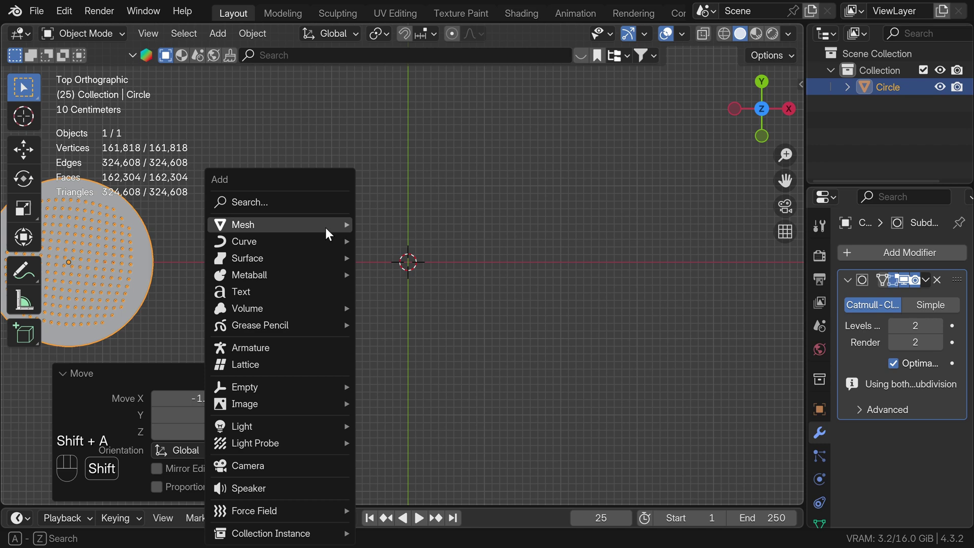
{"action": "left_click", "coordinate": [403, 257]}
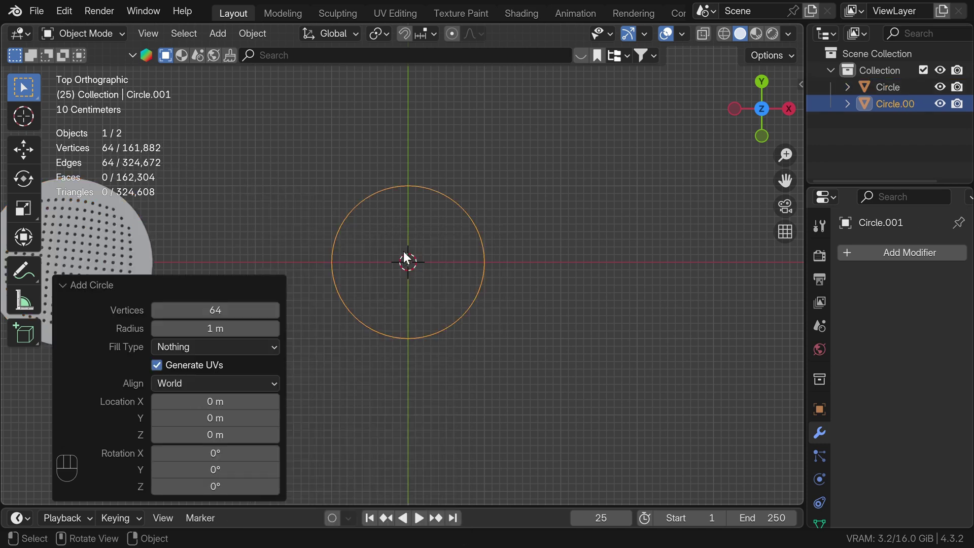
{"action": "scroll", "coordinate": [404, 253], "scroll_direction": "up", "scroll_amount": 5}
{"action": "scroll", "coordinate": [404, 252], "scroll_direction": "up", "scroll_amount": 1}
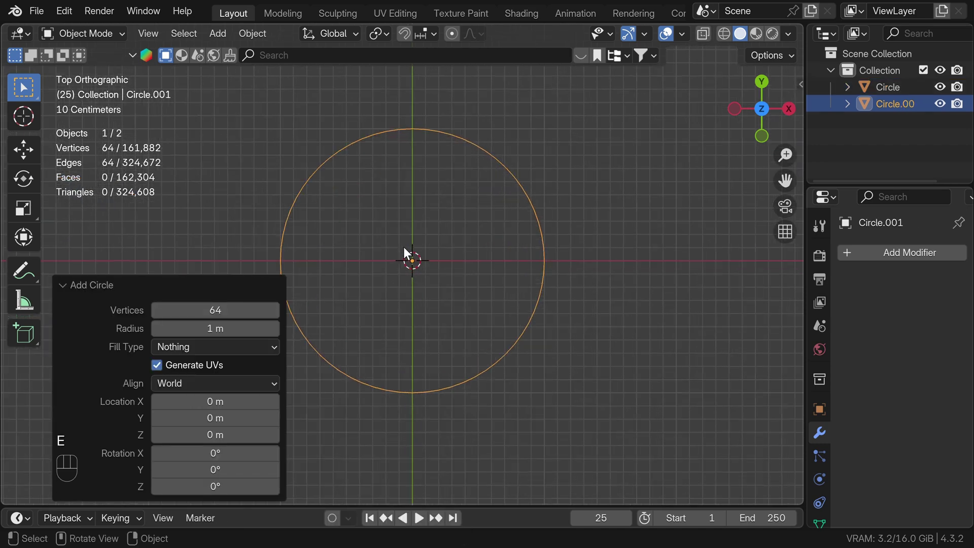
- Extrude the circle's vertices and scale them inward into a narrow inner ring
{"action": "key", "text": "Tab"}
{"action": "key", "text": "1"}
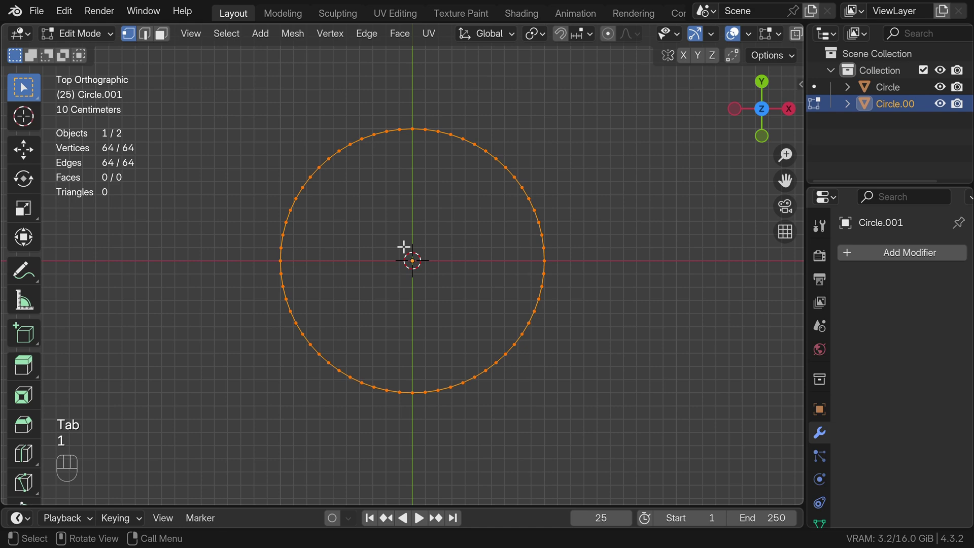
{"action": "key", "text": "e"}
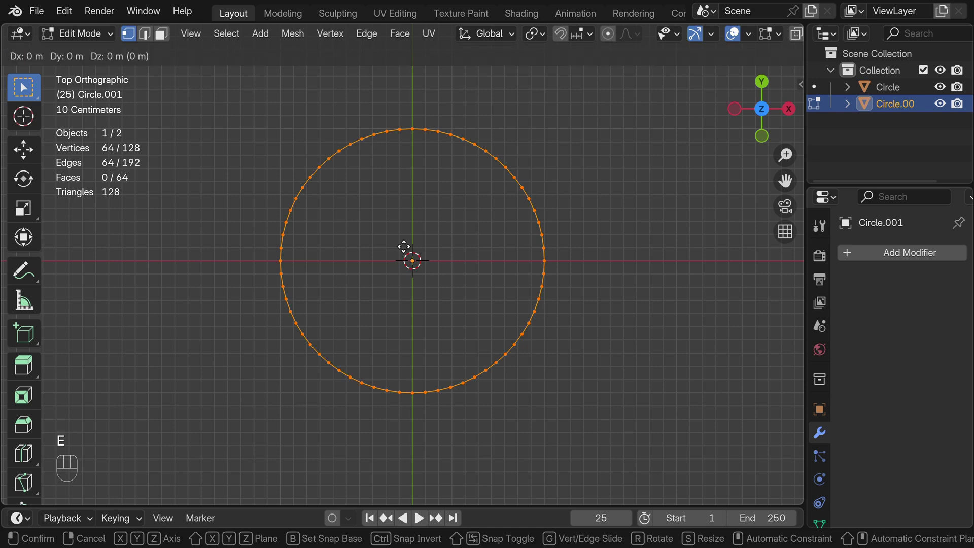
{"action": "key", "text": "s"}
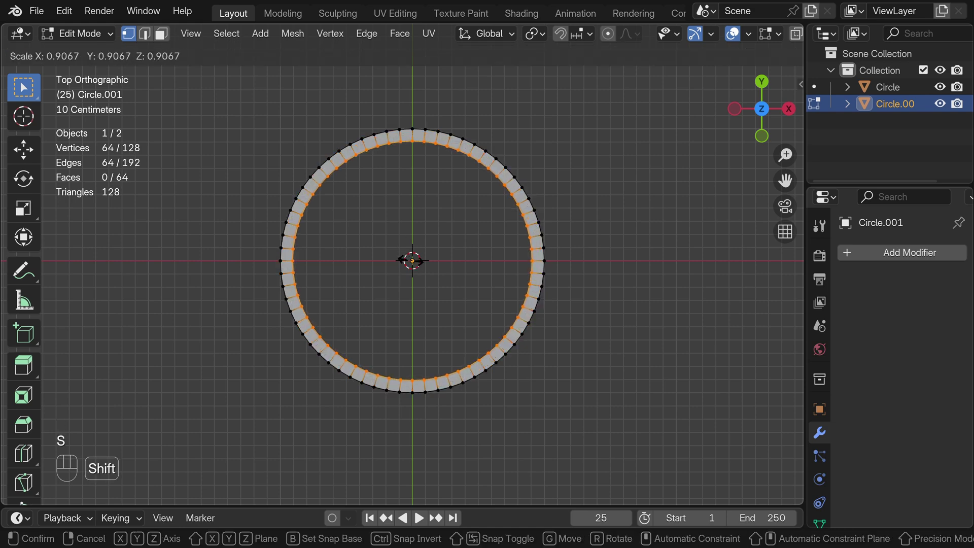
{"action": "left_click", "coordinate": [411, 260]}
- Grid Fill the circle's interior with span 16, then shrink the selection toward the centre
{"action": "key", "text": "ctrl+f"}
{"action": "left_click", "coordinate": [410, 261]}
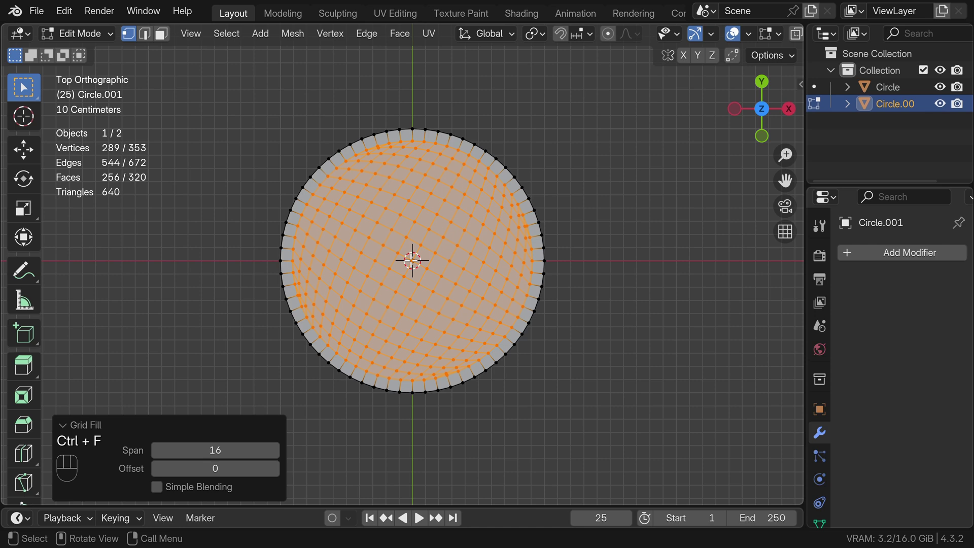
{"action": "left_click", "coordinate": [343, 34]}
{"action": "key", "text": "ctrl+KP_Subtract"}
- Shrink to the centre ring and round the first three rings with LoopTools Circle
{"action": "key", "text": "ctrl+KP_Subtract"}
{"action": "key", "text": "ctrl+KP_Subtract"}
{"action": "key", "text": "ctrl+KP_Subtract"}
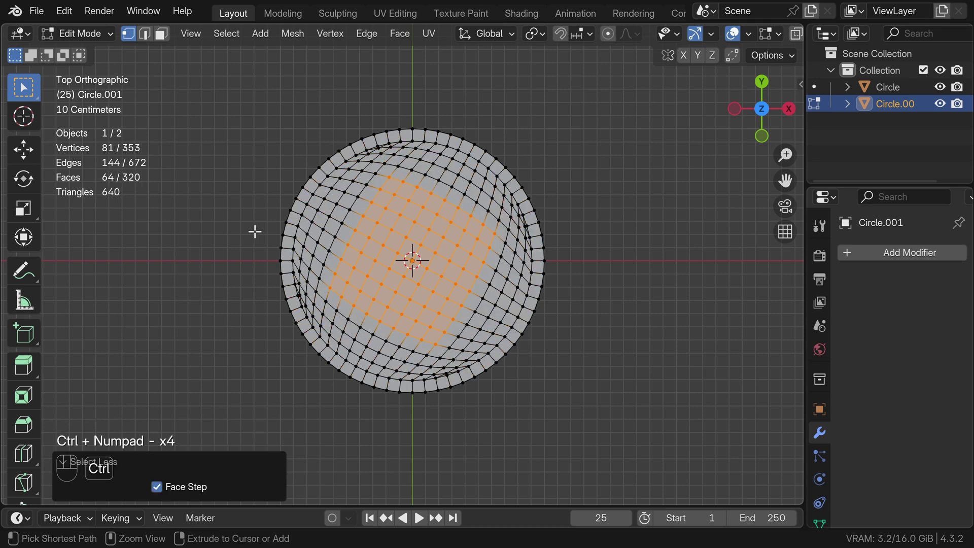
{"action": "key", "text": "ctrl+KP_Subtract"}
{"action": "key", "text": "ctrl+KP_Subtract"}
{"action": "key", "text": "ctrl+KP_Subtract"}
{"action": "right_click", "coordinate": [318, 226]}
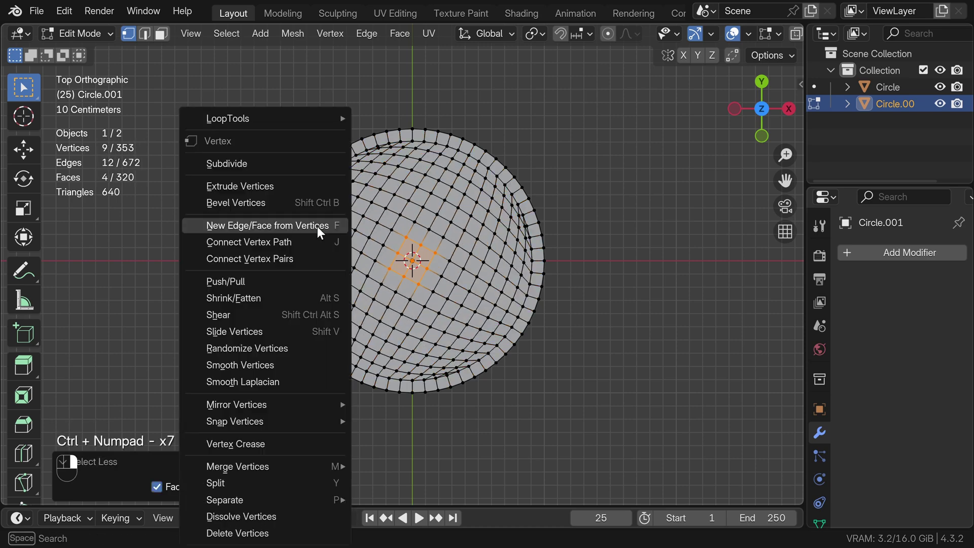
{"action": "left_click", "coordinate": [408, 128]}
{"action": "key", "text": "ctrl+KP_Add"}
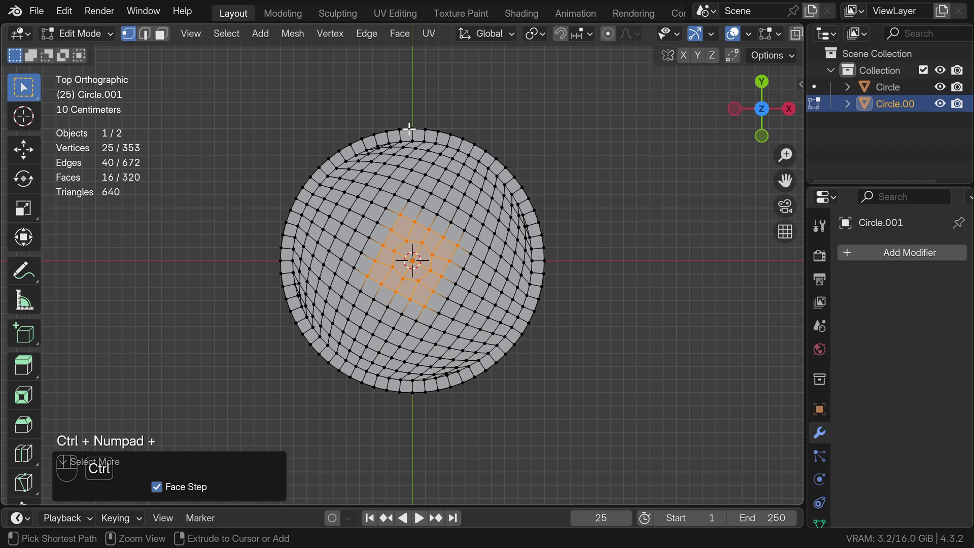
{"action": "right_click", "coordinate": [408, 130]}
{"action": "left_click", "coordinate": [479, 130]}
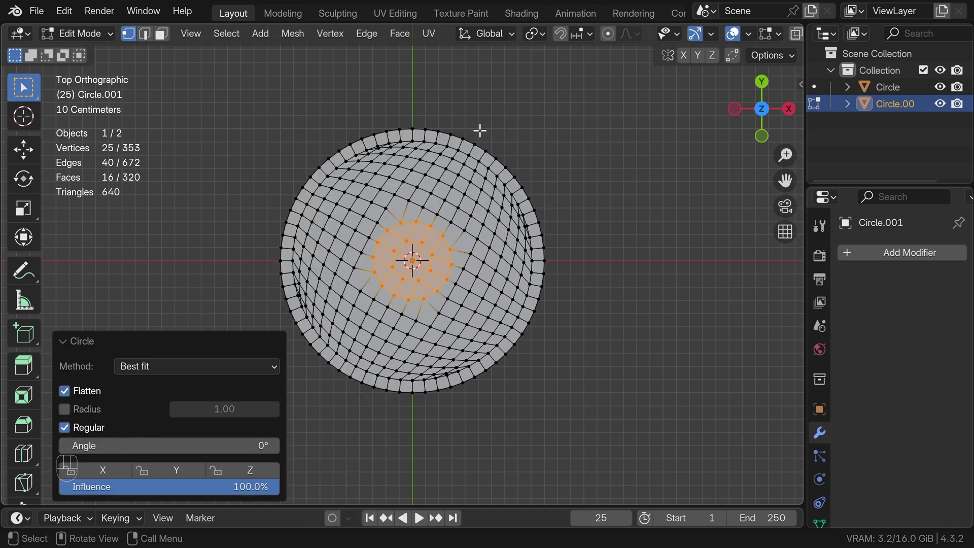
{"action": "key", "text": "ctrl+KP_Add"}
{"action": "right_click", "coordinate": [442, 118]}
{"action": "mouse_move", "coordinate": [341, 118]}
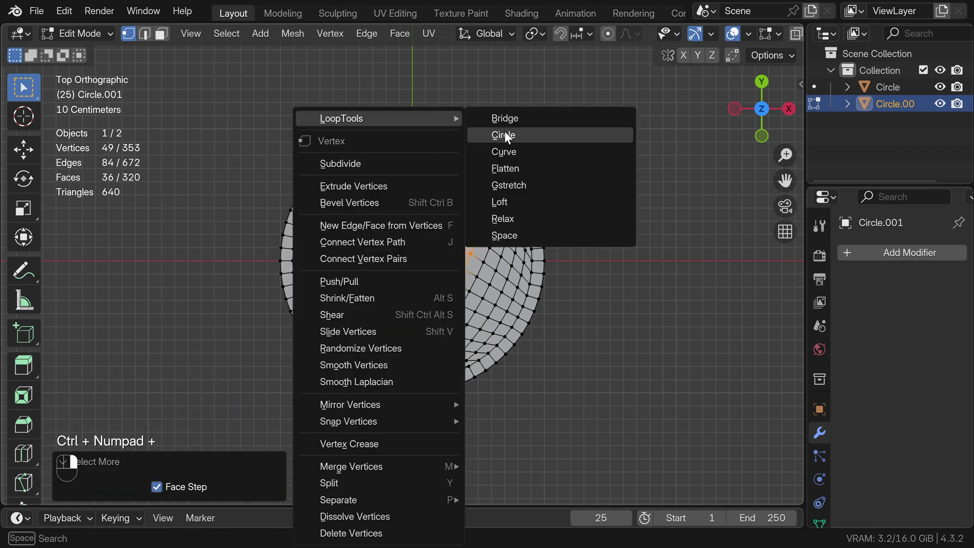
{"action": "left_click", "coordinate": [505, 137]}
- Grow the selection ring by ring, rounding three more outer rings with LoopTools Circle
{"action": "key", "text": "ctrl+KP_Add"}
{"action": "right_click", "coordinate": [427, 122]}
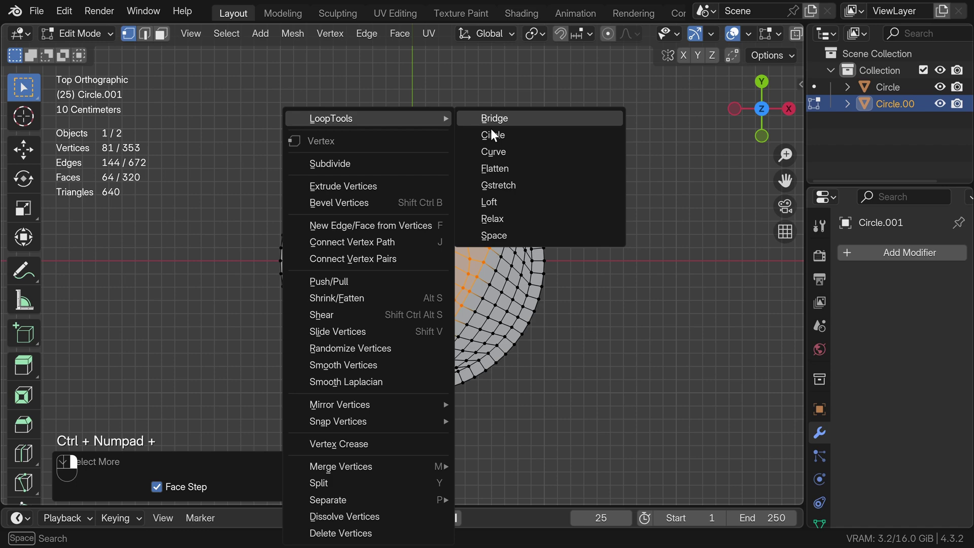
{"action": "left_click", "coordinate": [492, 135]}
{"action": "key", "text": "ctrl+KP_Add"}
{"action": "right_click", "coordinate": [450, 122]}
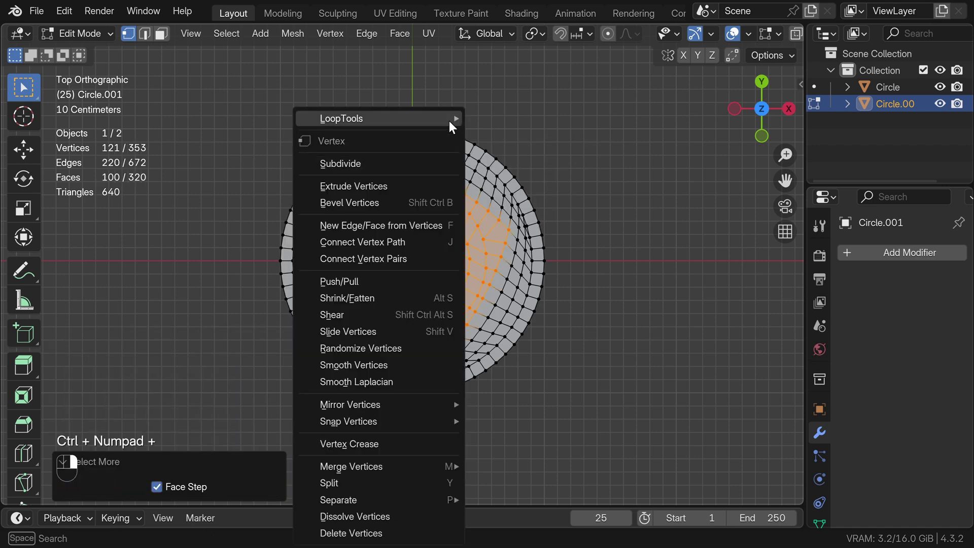
{"action": "left_click", "coordinate": [505, 137]}
{"action": "key", "text": "ctrl+KP_Add"}
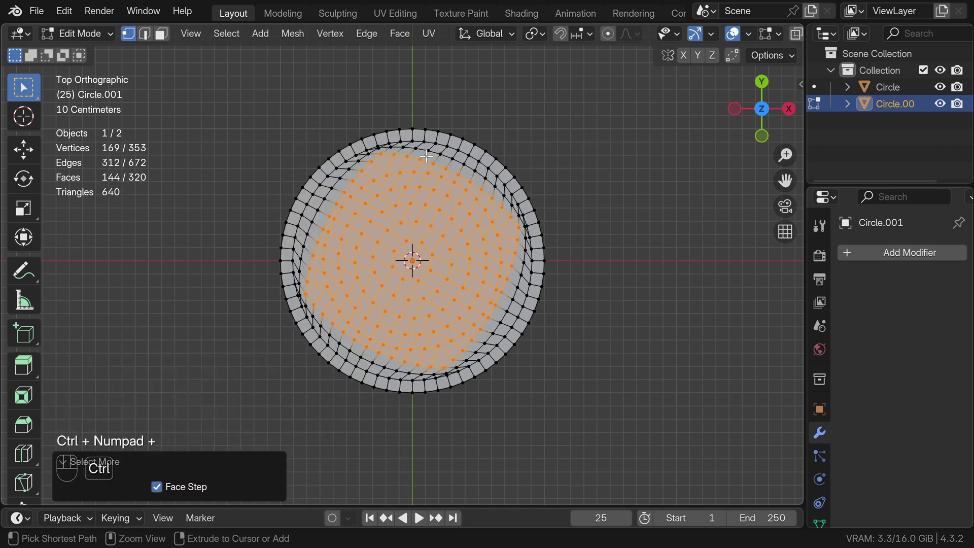
{"action": "right_click", "coordinate": [423, 124]}
{"action": "left_click", "coordinate": [503, 134]}
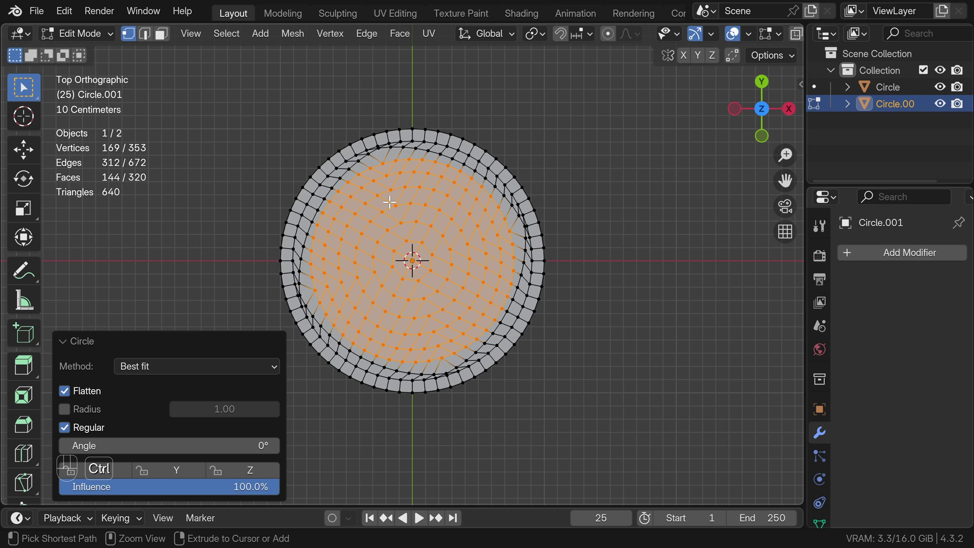
{"action": "key", "text": "ctrl+KP_Add"}
{"action": "right_click", "coordinate": [368, 122]}
{"action": "mouse_move", "coordinate": [334, 119]}
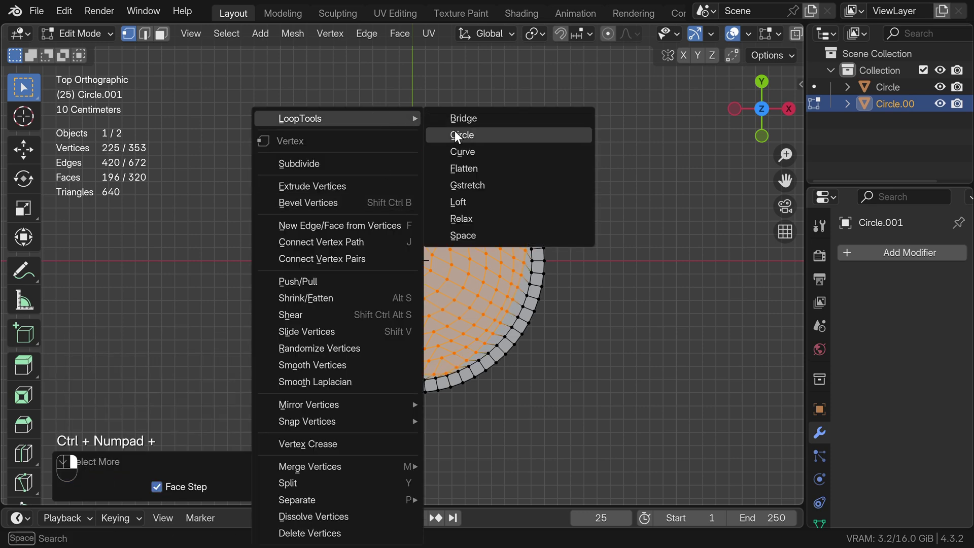
- Rescale the concentric rings one by one, shrinking the selection inward each time to even their spacing
{"action": "left_click", "coordinate": [455, 134]}
{"action": "key", "text": "s"}
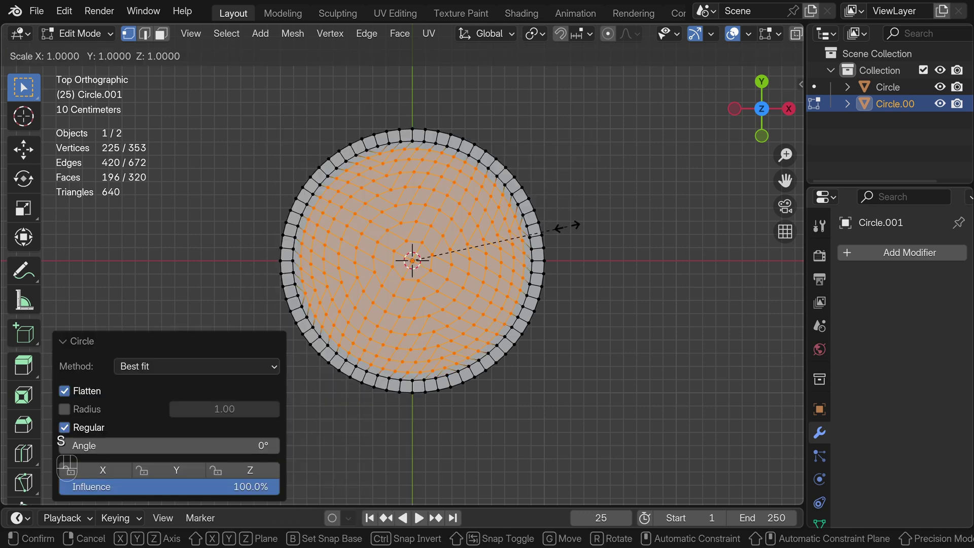
{"action": "key", "text": "ctrl+KP_Subtract"}
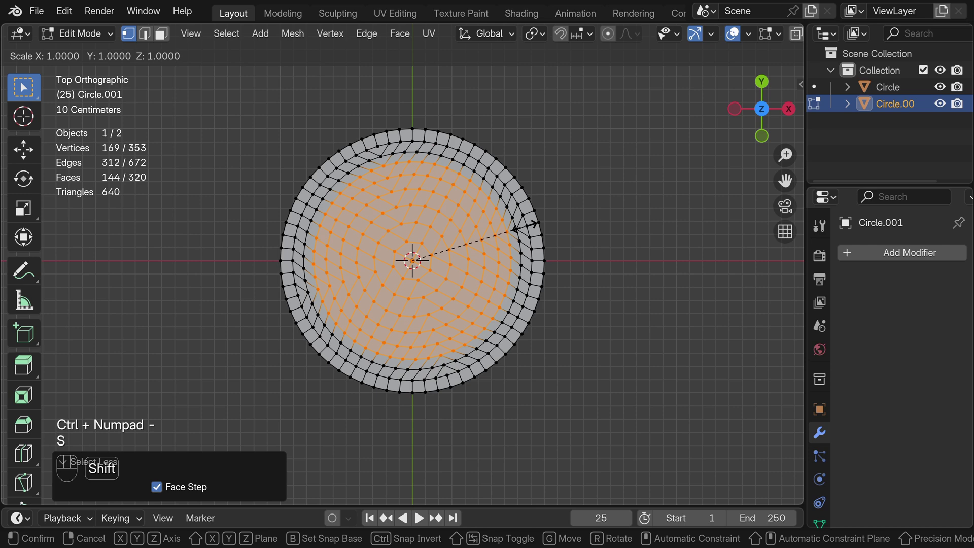
{"action": "key", "text": "ctrl+KP_Subtract"}
{"action": "key", "text": "ctrl+KP_Subtract"}
{"action": "left_click", "coordinate": [502, 238]}
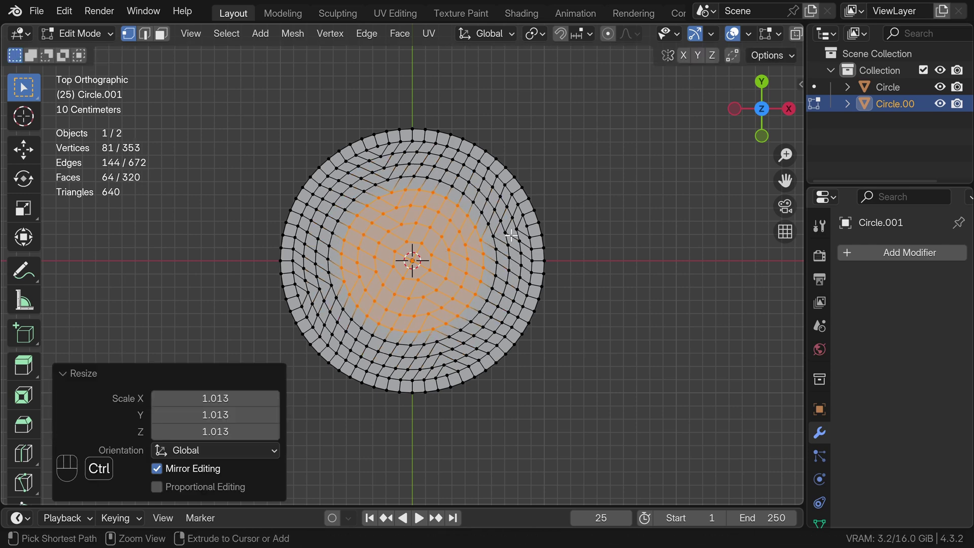
{"action": "key", "text": "ctrl+KP_Subtract"}
{"action": "key", "text": "s"}
{"action": "left_click", "coordinate": [581, 230]}
{"action": "key", "text": "ctrl+KP_Subtract"}
{"action": "key", "text": "s"}
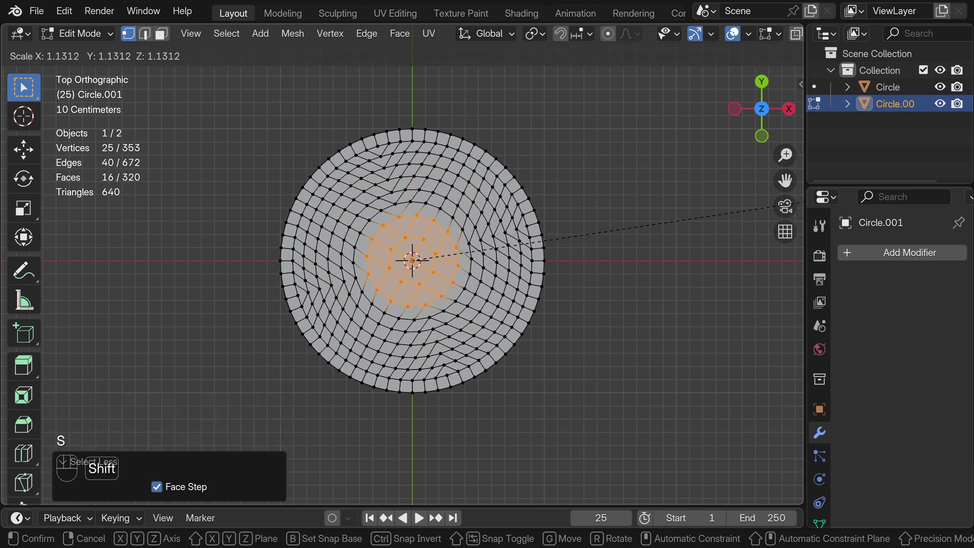
{"action": "left_click", "coordinate": [775, 203]}
{"action": "key", "text": "ctrl+KP_Subtract"}
- Make the centre ring a regular octagon, inset it, and select the whole mesh
{"action": "key", "text": "s"}
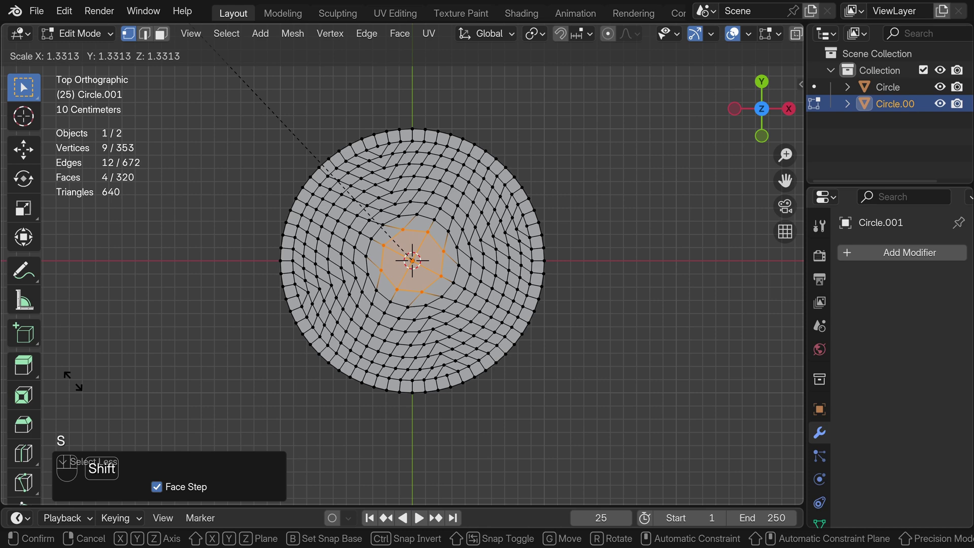
{"action": "left_click", "coordinate": [216, 43]}
{"action": "right_click", "coordinate": [395, 118]}
{"action": "left_click", "coordinate": [586, 137]}
{"action": "key", "text": "s"}
{"action": "left_click", "coordinate": [495, 235]}
{"action": "key", "text": "i"}
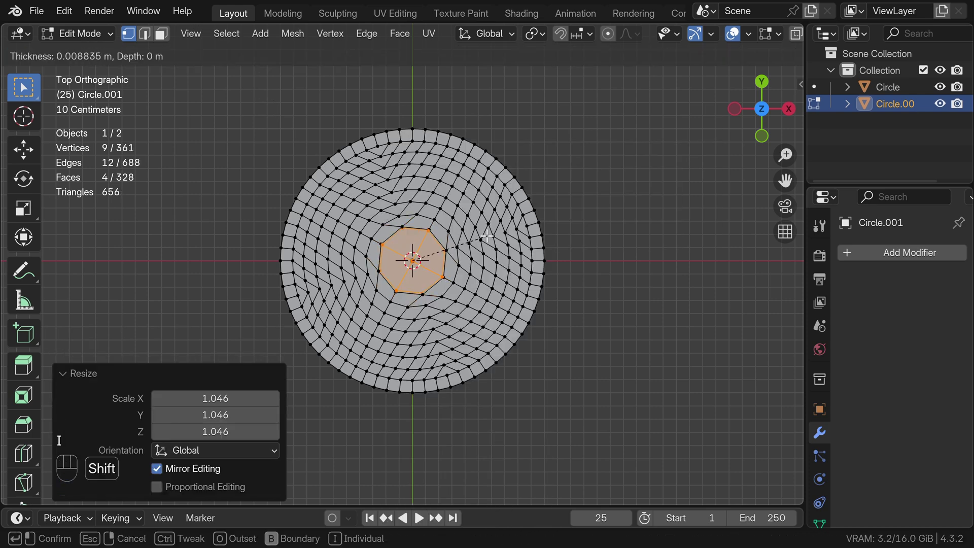
{"action": "left_click", "coordinate": [453, 257]}
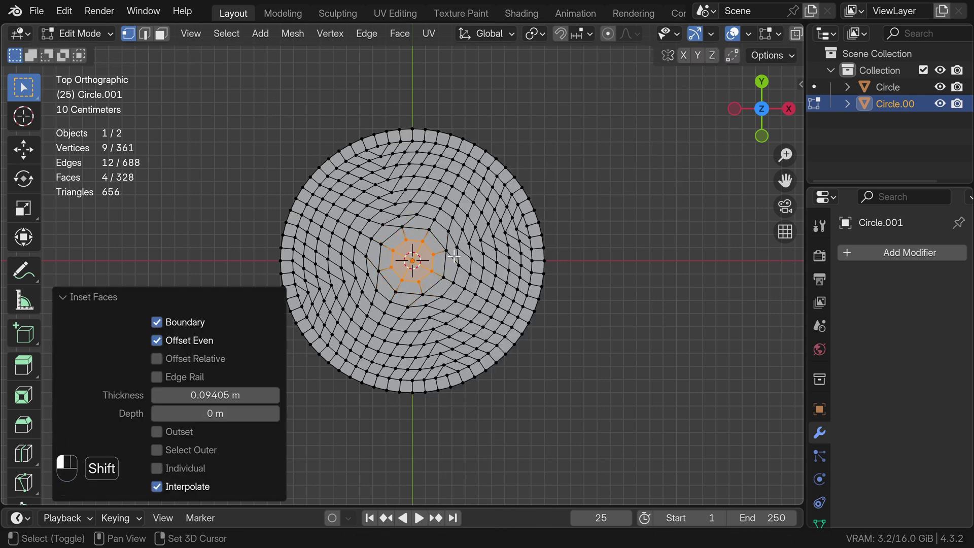
{"action": "key", "text": "ctrl+z"}
{"action": "key", "text": "ctrl+shift+z"}
{"action": "key", "text": "a"}
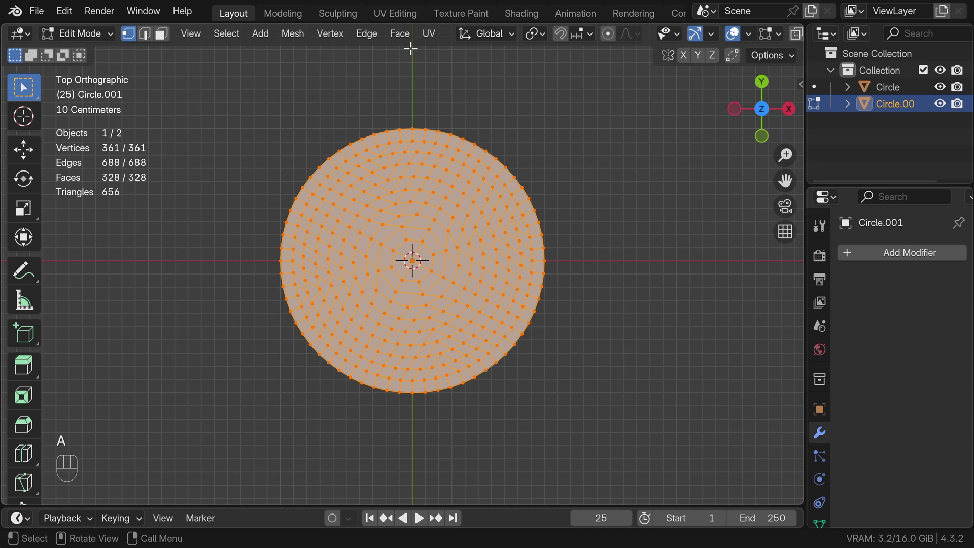
- Poke every face into a triangle fan and pick one new face-centre vertex
{"action": "left_click", "coordinate": [401, 34]}
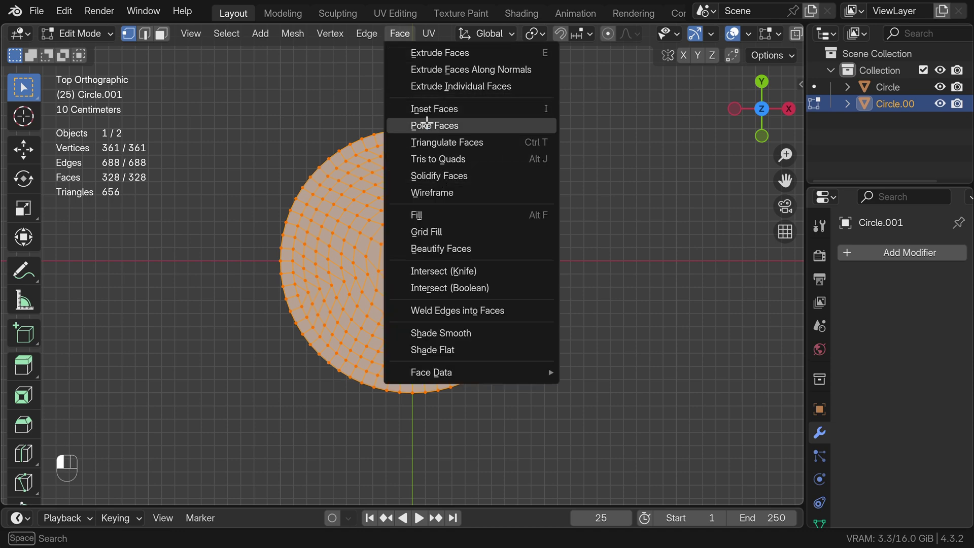
{"action": "left_click", "coordinate": [427, 124]}
{"action": "left_click", "coordinate": [360, 227]}
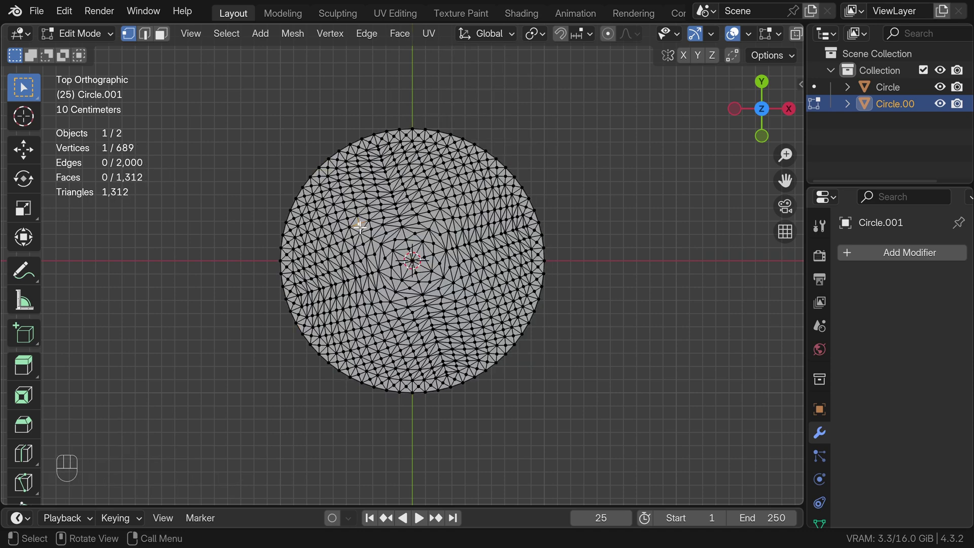
- Select all vertices with the same adjacent-face count, drop the outer rim, and zoom in
{"action": "key", "text": "shift+g"}
{"action": "left_click", "coordinate": [359, 227]}
{"action": "left_click", "coordinate": [322, 145], "text": "alt+shift"}
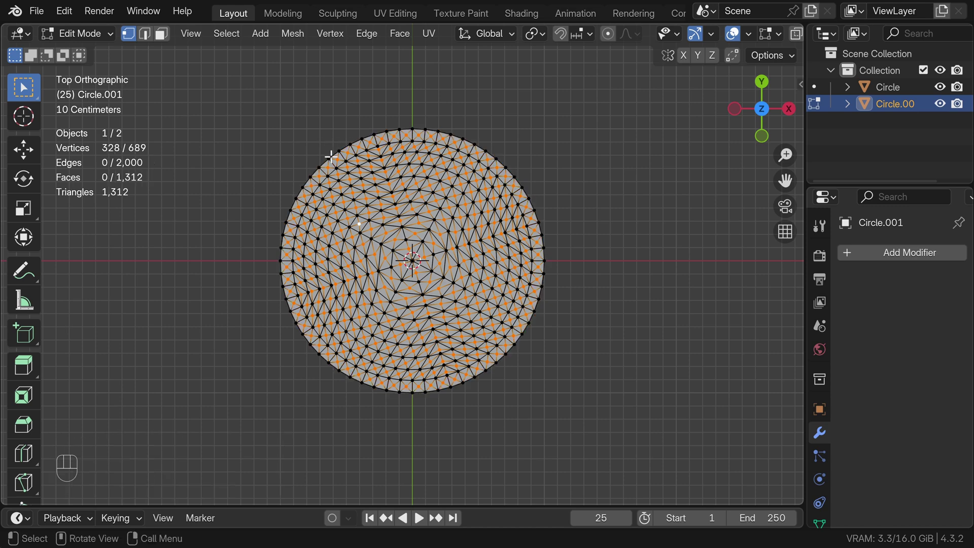
{"action": "scroll", "coordinate": [297, 290], "scroll_direction": "up", "scroll_amount": 2}
{"action": "middle_click_drag", "start_coordinate": [297, 290], "coordinate": [358, 267], "text": "shift"}
{"action": "scroll", "coordinate": [313, 292], "scroll_direction": "up", "scroll_amount": 3}
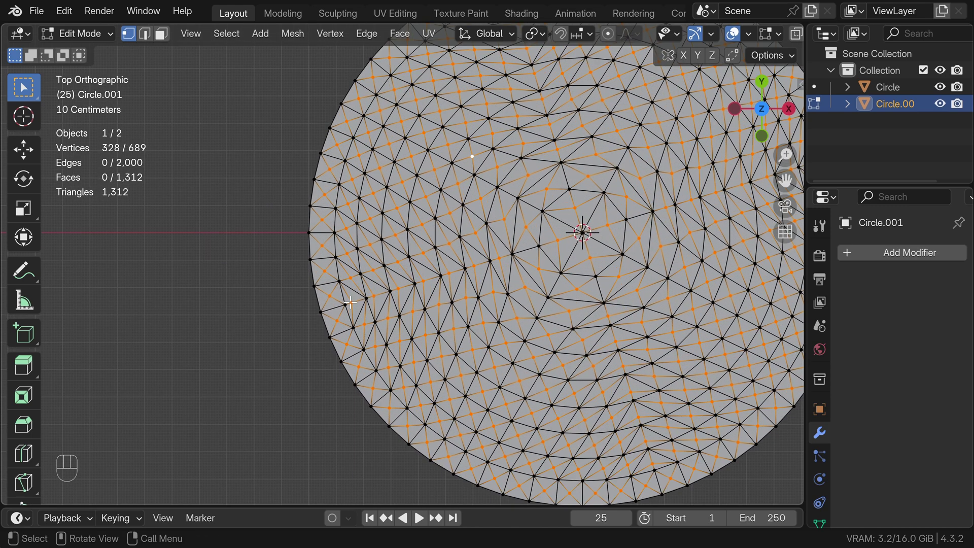
{"action": "scroll", "coordinate": [313, 291], "scroll_direction": "up", "scroll_amount": 1}
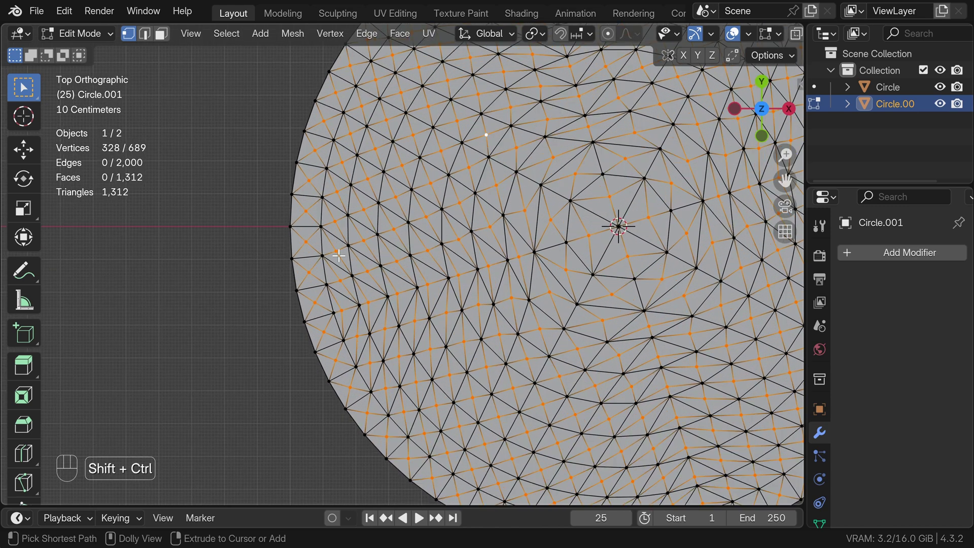
- Bevel the centre vertices into small holes, round and shrink them, then delete their faces
{"action": "key", "text": "ctrl+shift+b"}
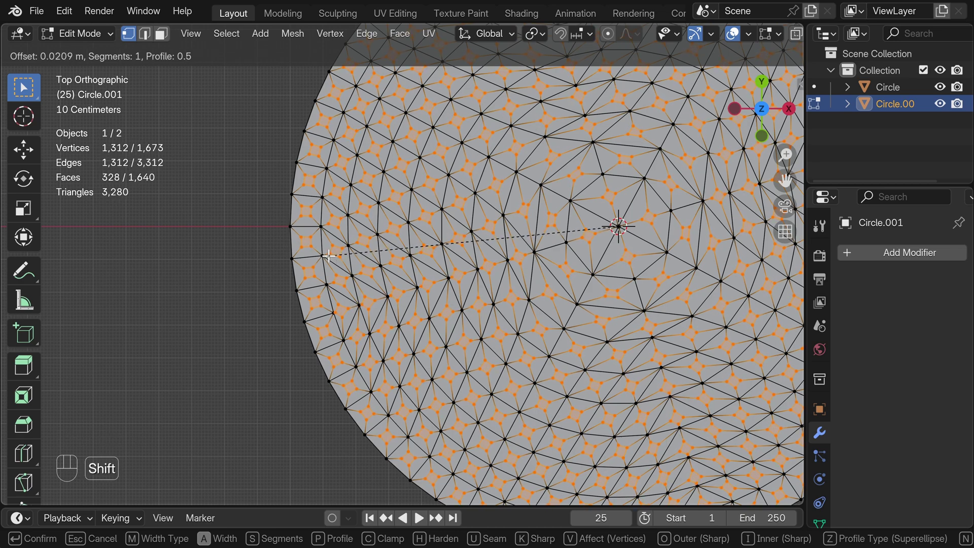
{"action": "left_click", "coordinate": [329, 256]}
{"action": "right_click", "coordinate": [422, 139]}
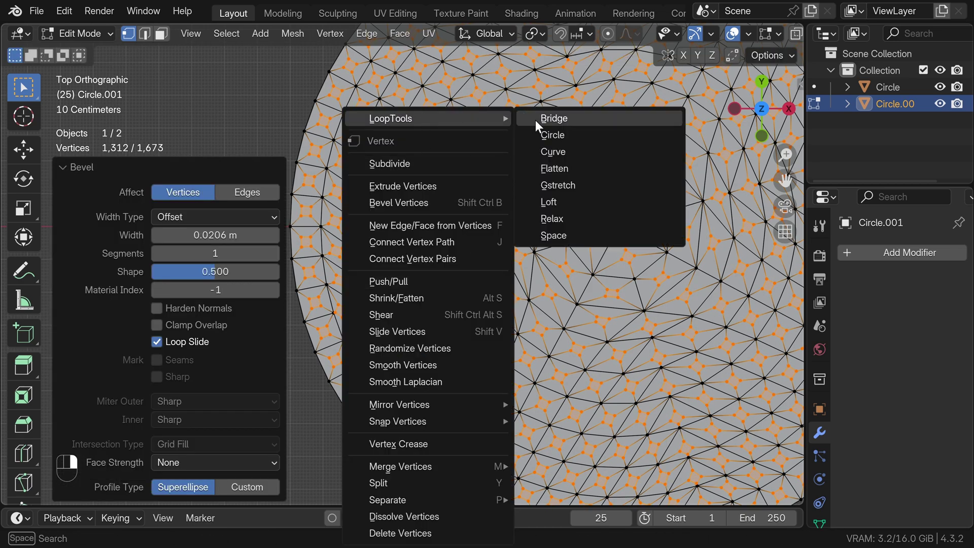
{"action": "left_click", "coordinate": [560, 131]}
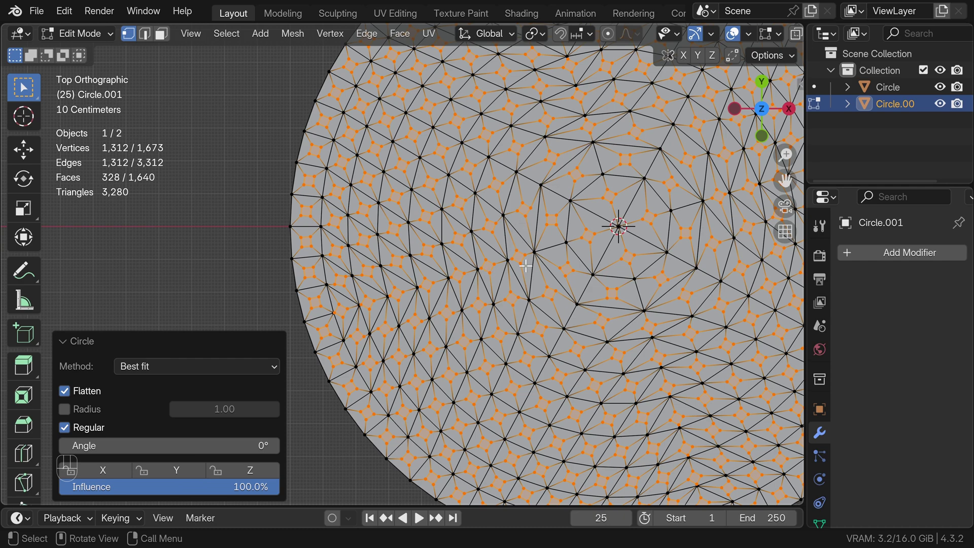
{"action": "scroll", "coordinate": [525, 264], "scroll_direction": "up", "scroll_amount": 2}
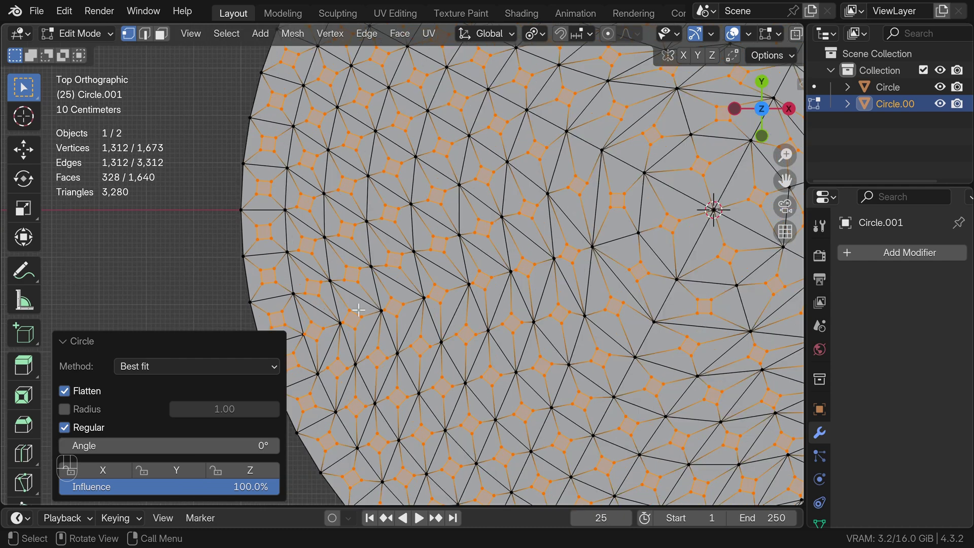
{"action": "key", "text": "s"}
{"action": "left_click", "coordinate": [408, 303]}
{"action": "scroll", "coordinate": [417, 283], "scroll_direction": "down", "scroll_amount": 5}
{"action": "scroll", "coordinate": [417, 283], "scroll_direction": "up", "scroll_amount": 2}
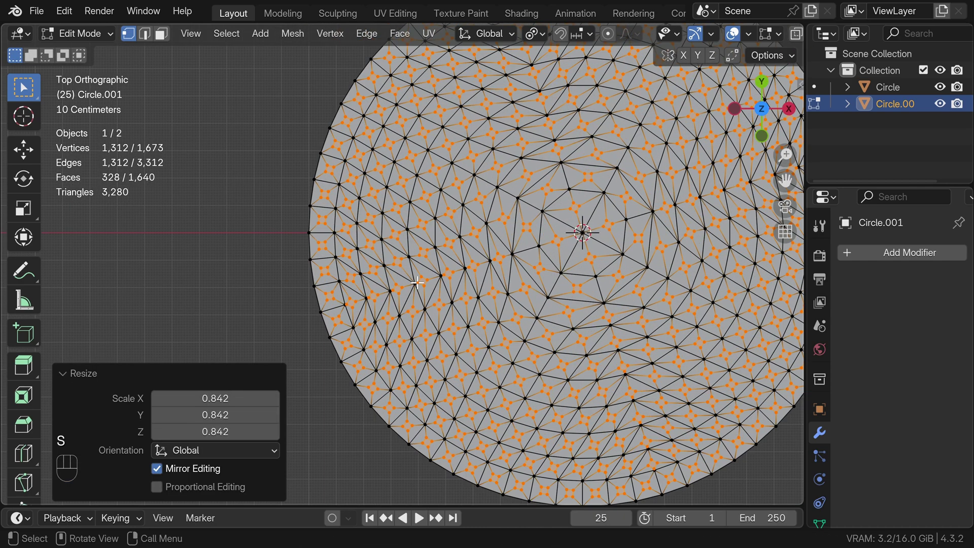
{"action": "key", "text": "x"}
{"action": "left_click", "coordinate": [444, 269]}
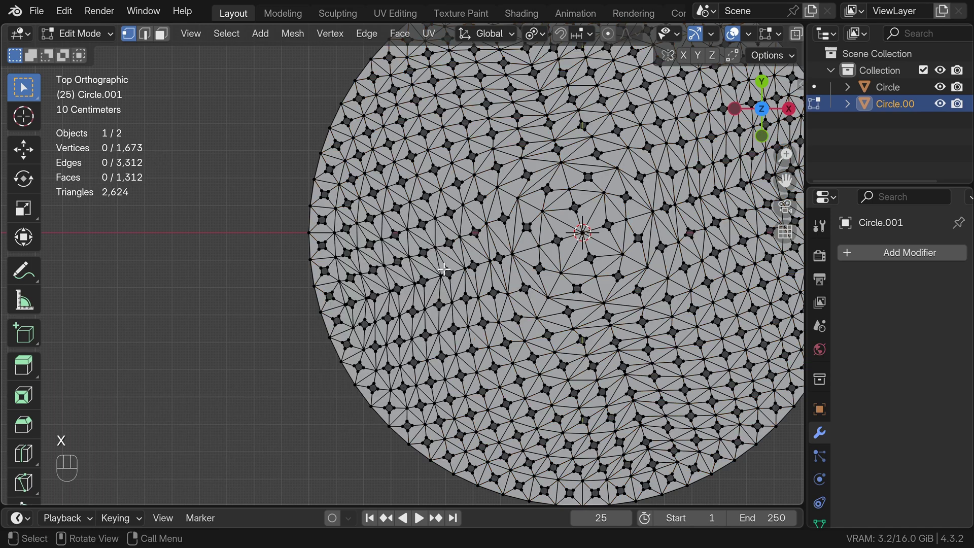
- Add a Subdivision Surface modifier to the disc in Object Mode and apply it
{"action": "key", "text": "Tab"}
{"action": "left_click", "coordinate": [887, 259]}
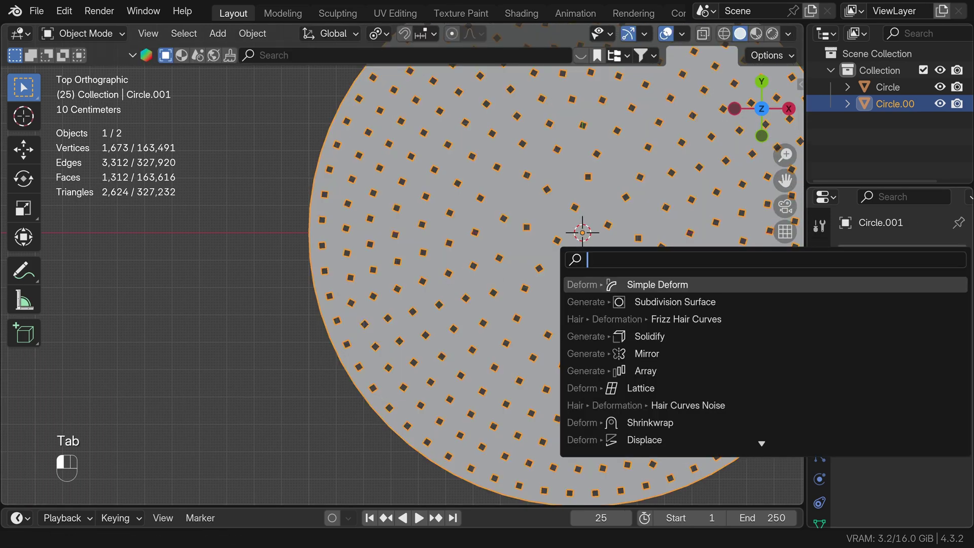
{"action": "left_click", "coordinate": [717, 301]}
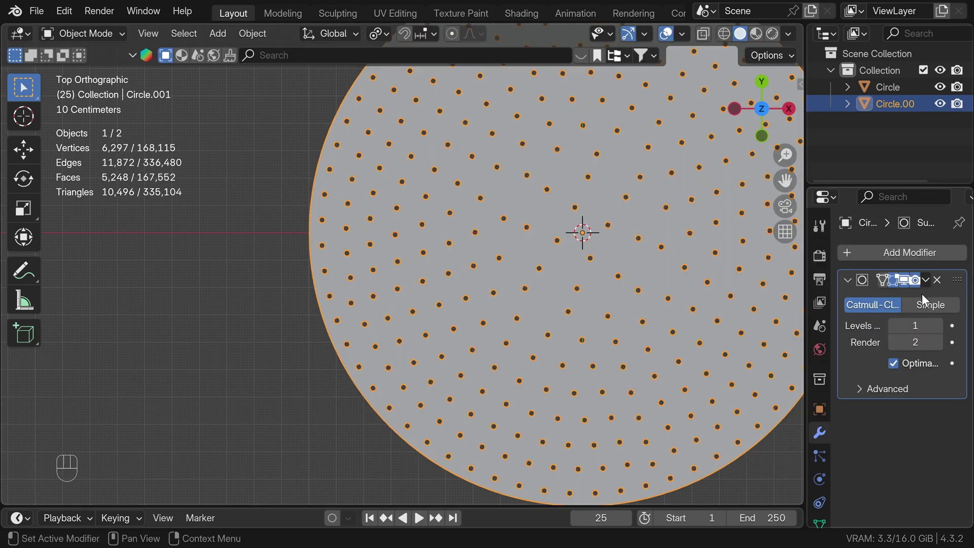
{"action": "left_click", "coordinate": [925, 279]}
{"action": "left_click", "coordinate": [885, 297]}
- Select every hole border by matching face count, excluding the rim, then grow it and LoopTools Circle it
{"action": "key", "text": "Tab"}
{"action": "scroll", "coordinate": [532, 243], "scroll_direction": "down", "scroll_amount": 3}
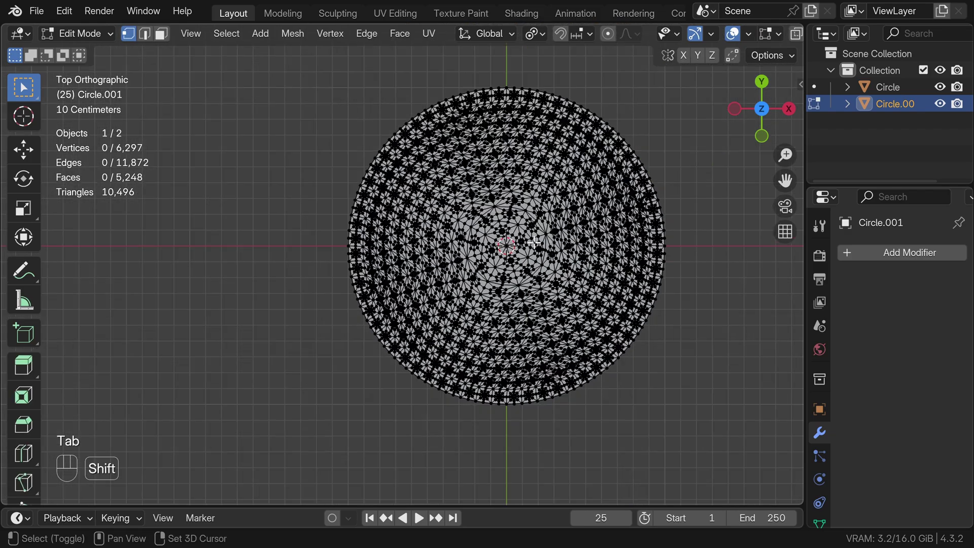
{"action": "scroll", "coordinate": [533, 241], "scroll_direction": "up", "scroll_amount": 3}
{"action": "scroll", "coordinate": [465, 261], "scroll_direction": "up", "scroll_amount": 1}
{"action": "scroll", "coordinate": [467, 263], "scroll_direction": "up", "scroll_amount": 2}
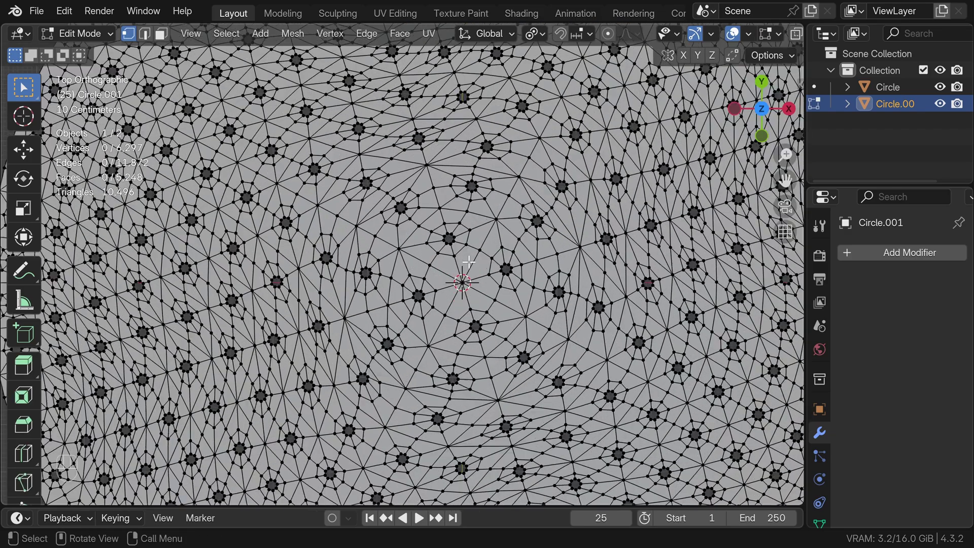
{"action": "scroll", "coordinate": [427, 258], "scroll_direction": "up", "scroll_amount": 1}
{"action": "scroll", "coordinate": [390, 257], "scroll_direction": "up", "scroll_amount": 1}
{"action": "scroll", "coordinate": [389, 257], "scroll_direction": "down", "scroll_amount": 2}
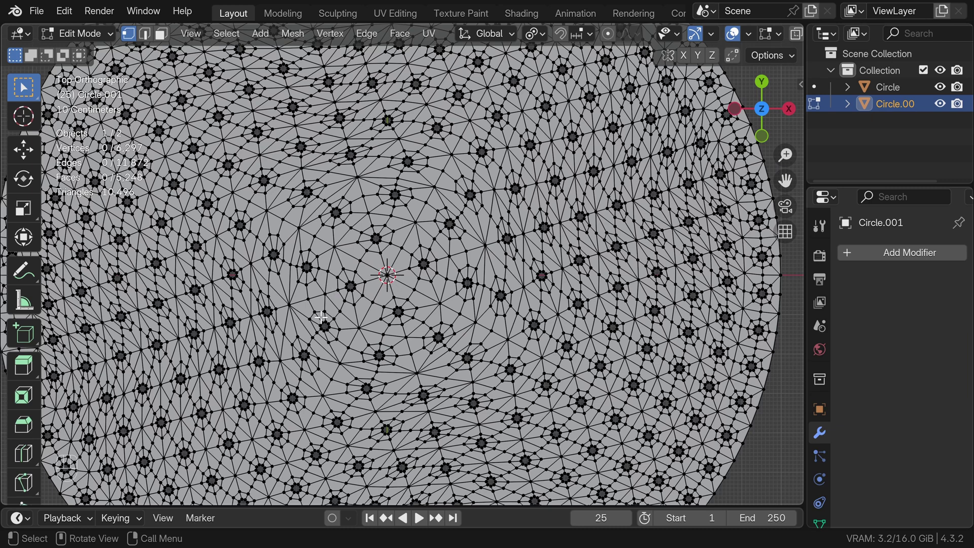
{"action": "key", "text": "2"}
{"action": "scroll", "coordinate": [320, 316], "scroll_direction": "up", "scroll_amount": 1}
{"action": "scroll", "coordinate": [335, 296], "scroll_direction": "up", "scroll_amount": 2}
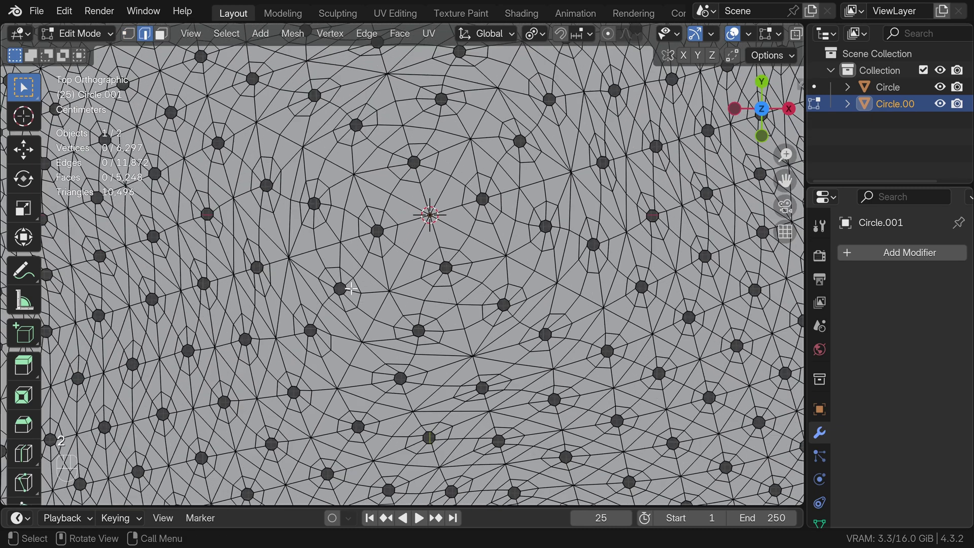
{"action": "left_click", "coordinate": [340, 288], "text": "alt"}
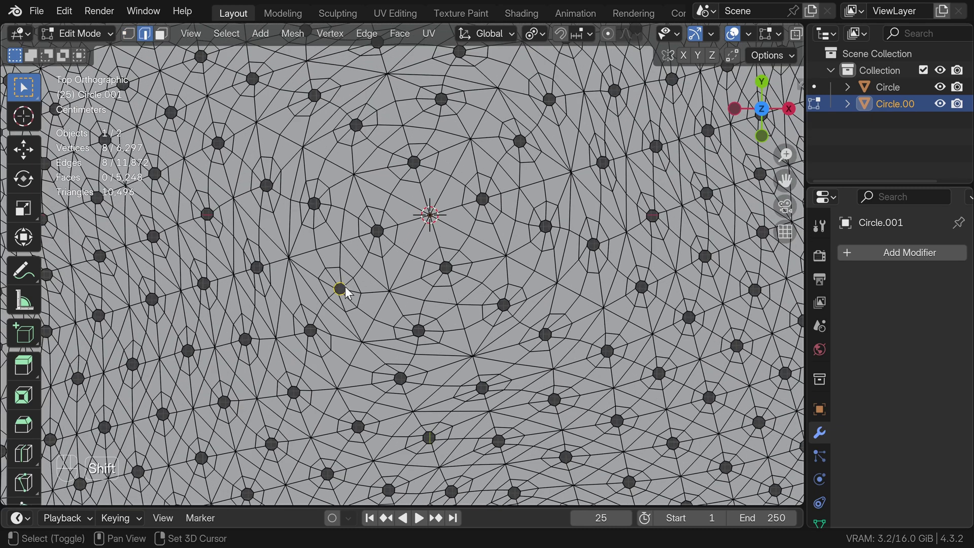
{"action": "key", "text": "shift+g"}
{"action": "left_click", "coordinate": [318, 324]}
{"action": "scroll", "coordinate": [318, 324], "scroll_direction": "down", "scroll_amount": 5}
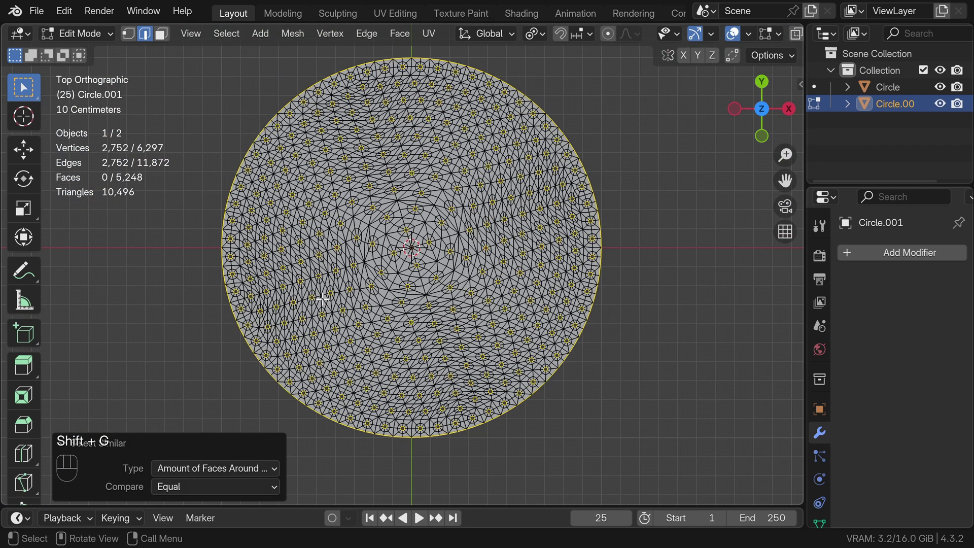
{"action": "scroll", "coordinate": [229, 220], "scroll_direction": "down", "scroll_amount": 1}
{"action": "left_click", "coordinate": [229, 220], "text": "alt+shift"}
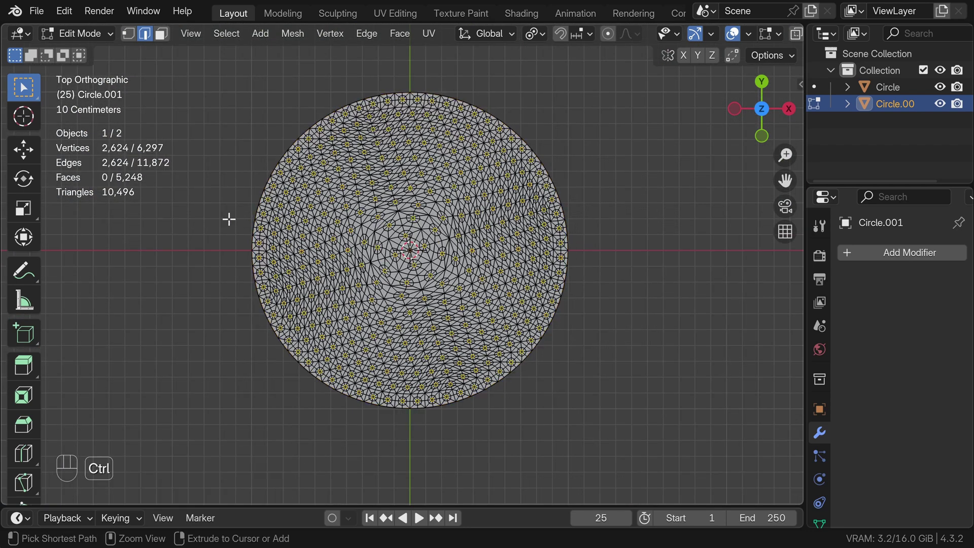
{"action": "key", "text": "ctrl+KP_Add"}
{"action": "key", "text": "ctrl+e"}
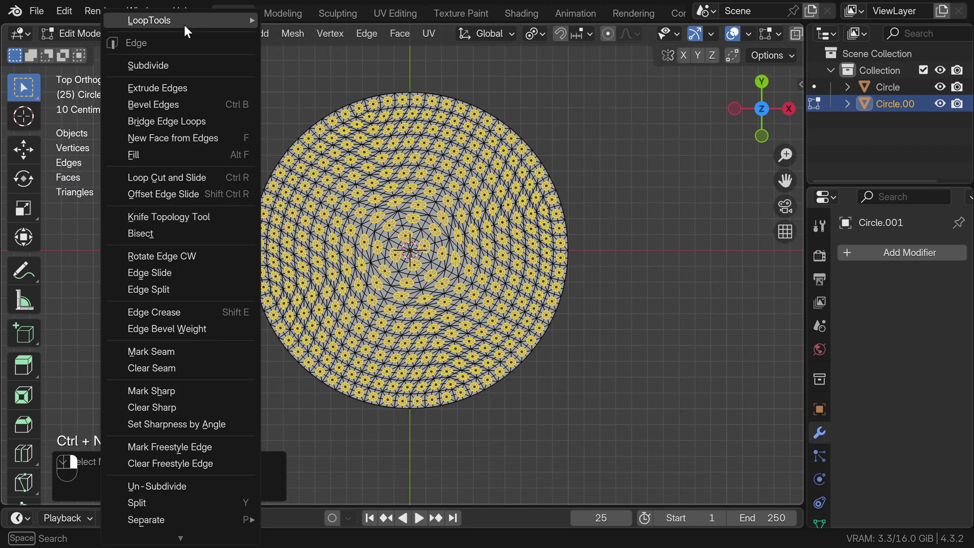
{"action": "mouse_move", "coordinate": [149, 19]}
{"action": "left_click", "coordinate": [284, 31]}
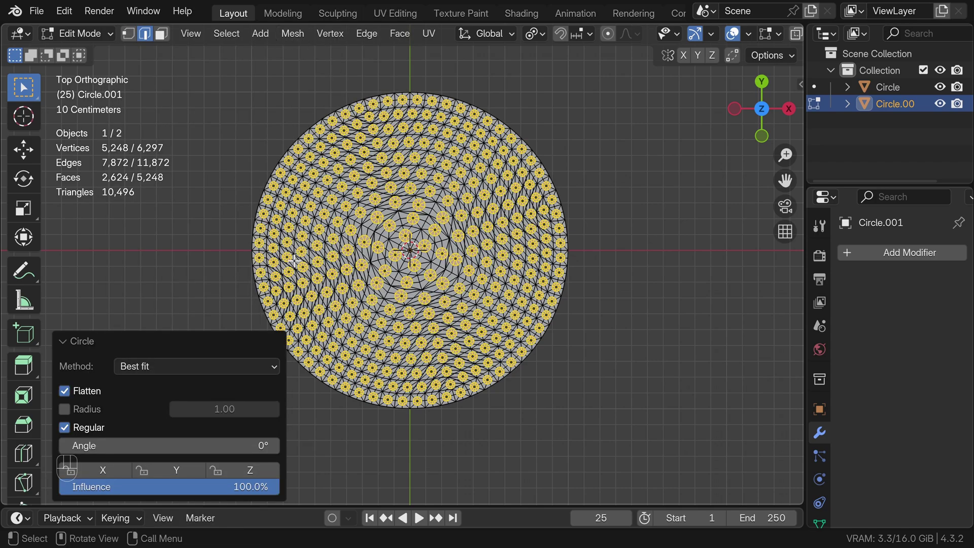
{"action": "scroll", "coordinate": [293, 259], "scroll_direction": "up", "scroll_amount": 1}
{"action": "scroll", "coordinate": [343, 257], "scroll_direction": "up", "scroll_amount": 3}
{"action": "scroll", "coordinate": [397, 256], "scroll_direction": "up", "scroll_amount": 3}
{"action": "scroll", "coordinate": [415, 254], "scroll_direction": "up", "scroll_amount": 2}
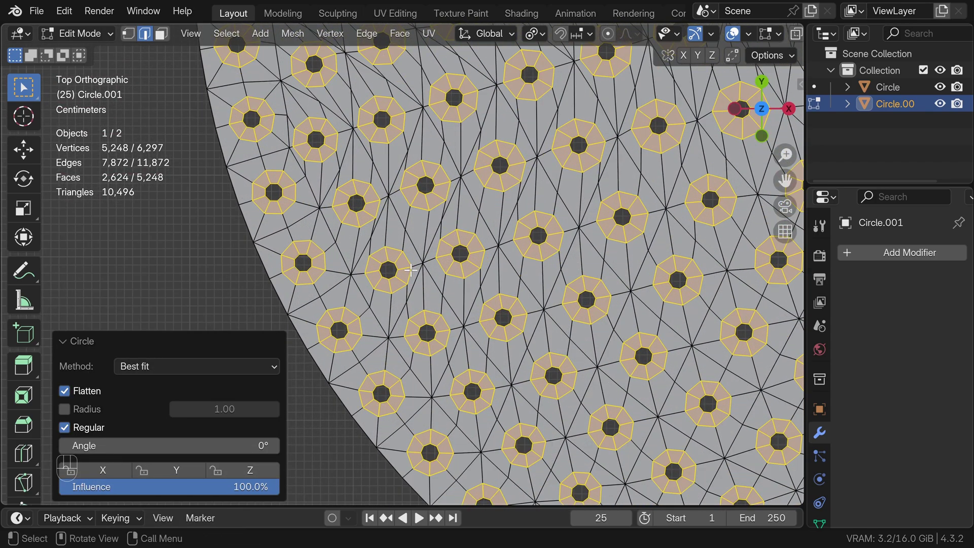
{"action": "scroll", "coordinate": [411, 269], "scroll_direction": "down", "scroll_amount": 3}
{"action": "scroll", "coordinate": [415, 274], "scroll_direction": "down", "scroll_amount": 3}
{"action": "scroll", "coordinate": [427, 285], "scroll_direction": "up", "scroll_amount": 8}
- Bevel and inset the centre vertex, round it into a circle, and delete its face
{"action": "left_click", "coordinate": [430, 288]}
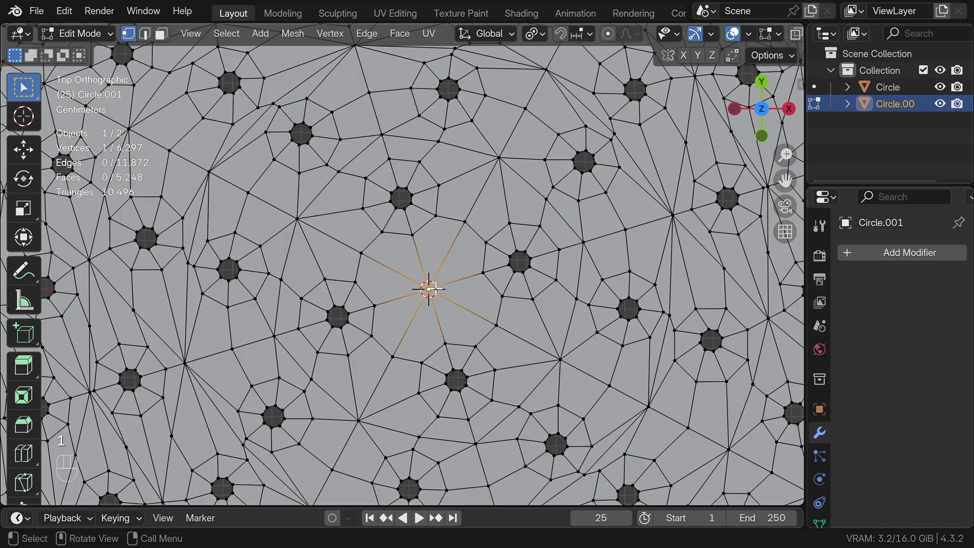
{"action": "key", "text": "ctrl+shift+b"}
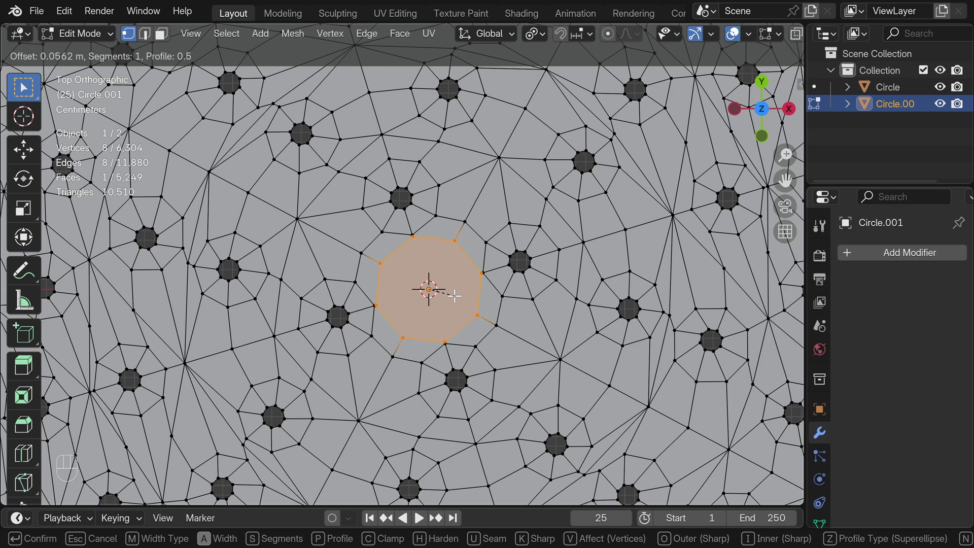
{"action": "left_click", "coordinate": [455, 296]}
{"action": "key", "text": "i"}
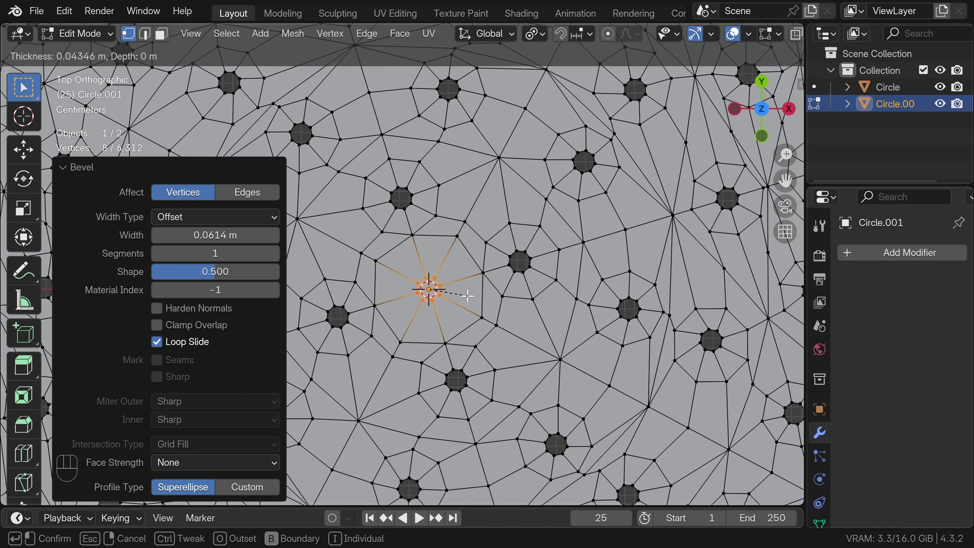
{"action": "left_click", "coordinate": [466, 295]}
{"action": "right_click", "coordinate": [467, 296]}
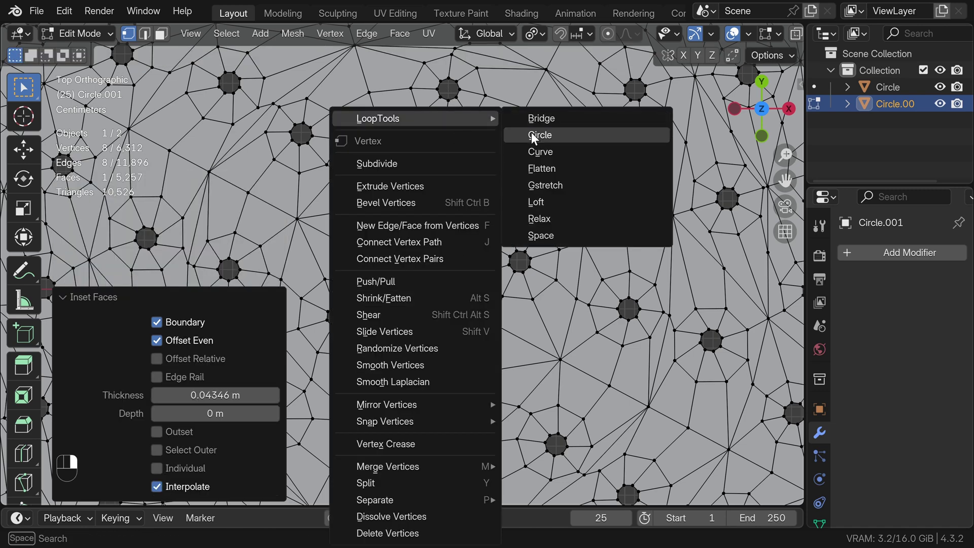
{"action": "left_click", "coordinate": [531, 134]}
{"action": "key", "text": "x"}
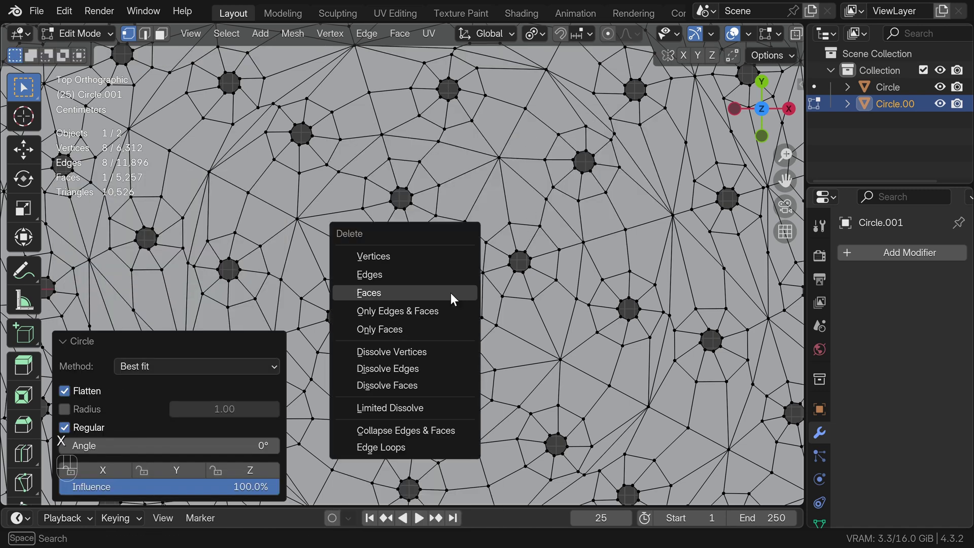
{"action": "left_click", "coordinate": [450, 291]}
- Merge doubled vertices across the whole mesh by distance, then deselect everything
{"action": "key", "text": "a"}
{"action": "key", "text": "m"}
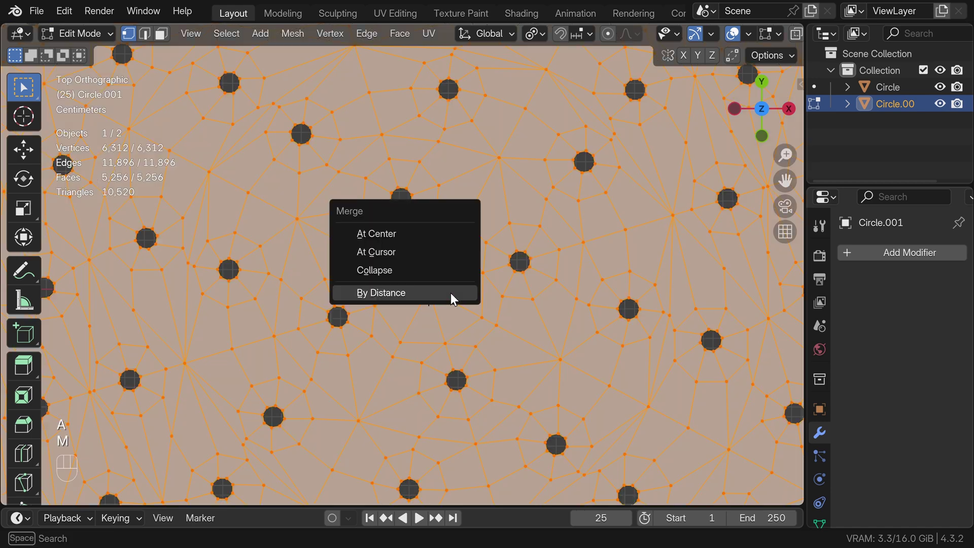
{"action": "left_click", "coordinate": [450, 292]}
{"action": "key", "text": "alt+a"}
{"action": "scroll", "coordinate": [400, 271], "scroll_direction": "down", "scroll_amount": 3}
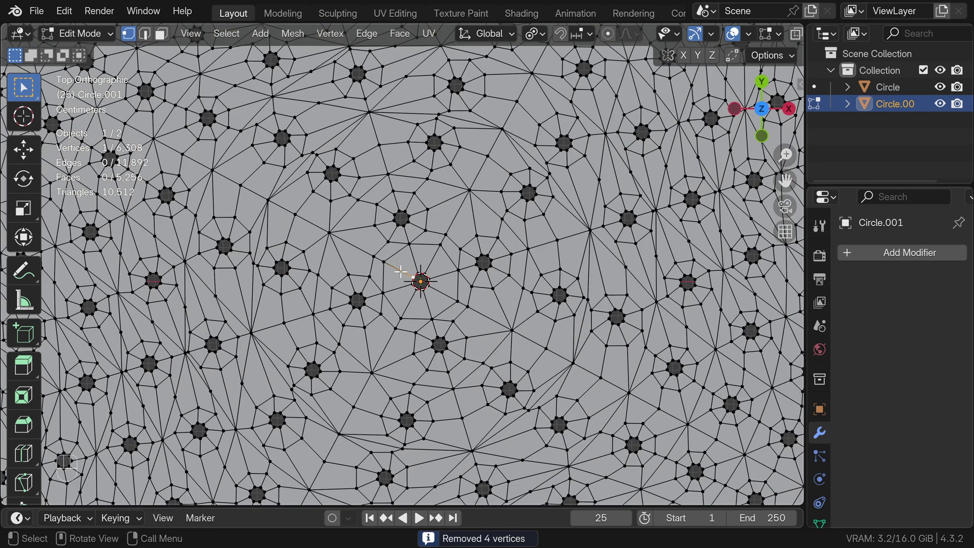
- Add a Subdivision Surface modifier at level 2 to the disc in Object Mode
{"action": "key", "text": "Tab"}
{"action": "scroll", "coordinate": [401, 262], "scroll_direction": "down", "scroll_amount": 2}
{"action": "scroll", "coordinate": [404, 254], "scroll_direction": "down", "scroll_amount": 2}
{"action": "scroll", "coordinate": [403, 249], "scroll_direction": "down", "scroll_amount": 1}
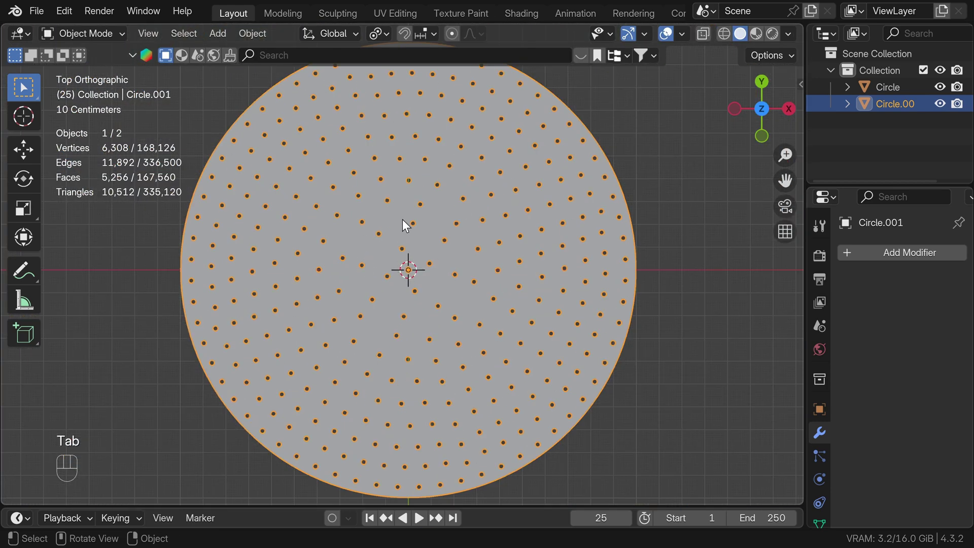
{"action": "scroll", "coordinate": [509, 249], "scroll_direction": "down", "scroll_amount": 2}
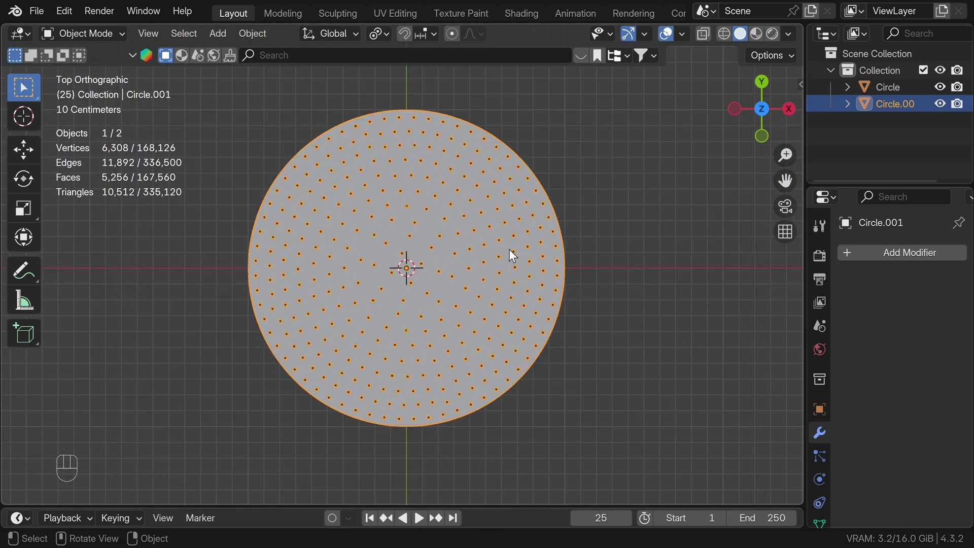
{"action": "left_click", "coordinate": [871, 255]}
{"action": "left_click", "coordinate": [753, 287]}
{"action": "middle_click_drag", "start_coordinate": [549, 320], "coordinate": [558, 241]}
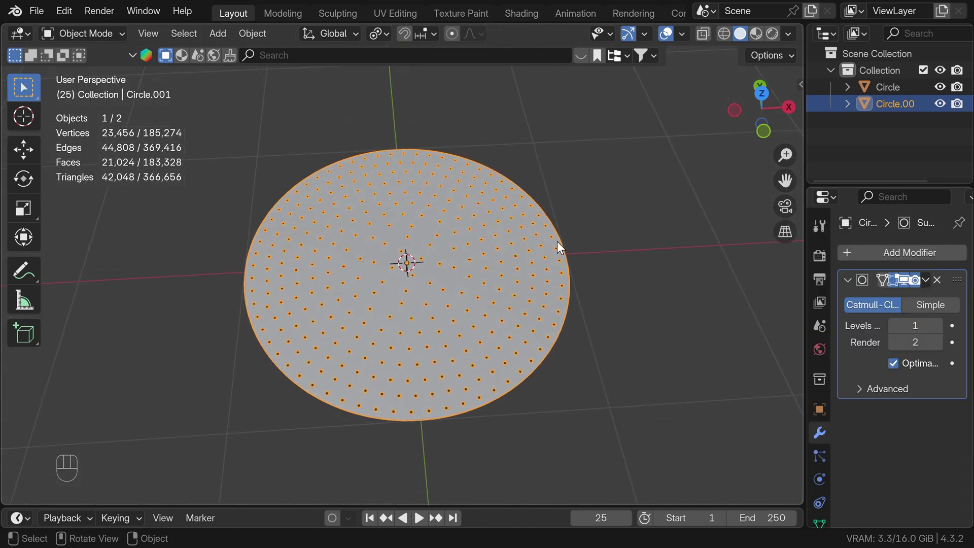
{"action": "key", "text": "ctrl+2"}
- In Edit Mode, extrude and scale the rim loop, then dissolve alternate rim vertices
{"action": "key", "text": "Tab"}
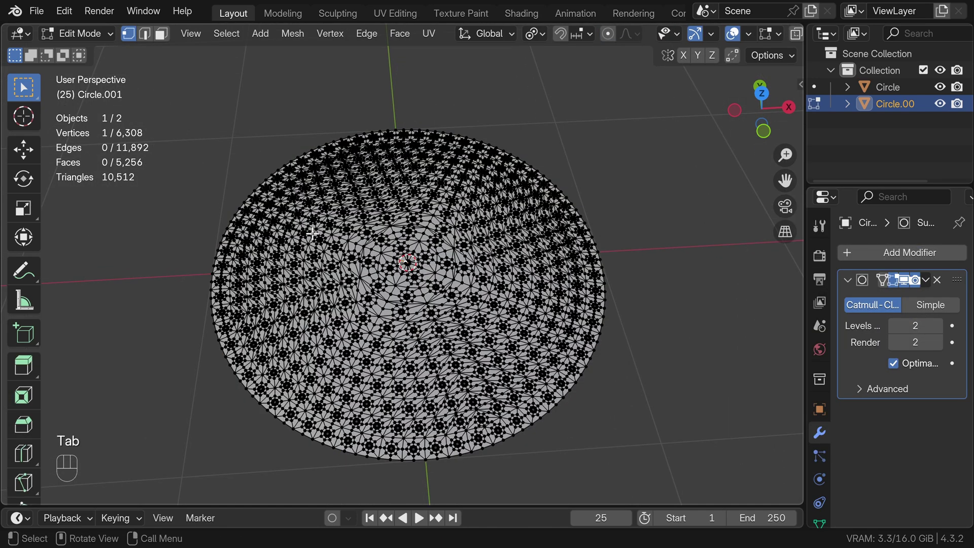
{"action": "middle_click_drag", "start_coordinate": [313, 234], "coordinate": [553, 178]}
{"action": "left_click", "coordinate": [553, 179], "text": "alt"}
{"action": "scroll", "coordinate": [252, 250], "scroll_direction": "up", "scroll_amount": 5}
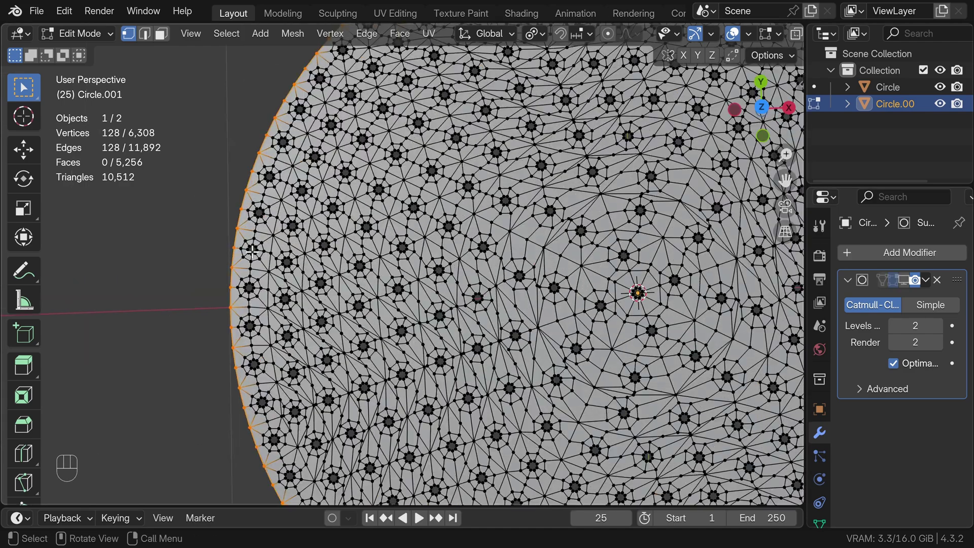
{"action": "key", "text": "e"}
{"action": "key", "text": "s"}
{"action": "left_click", "coordinate": [252, 249]}
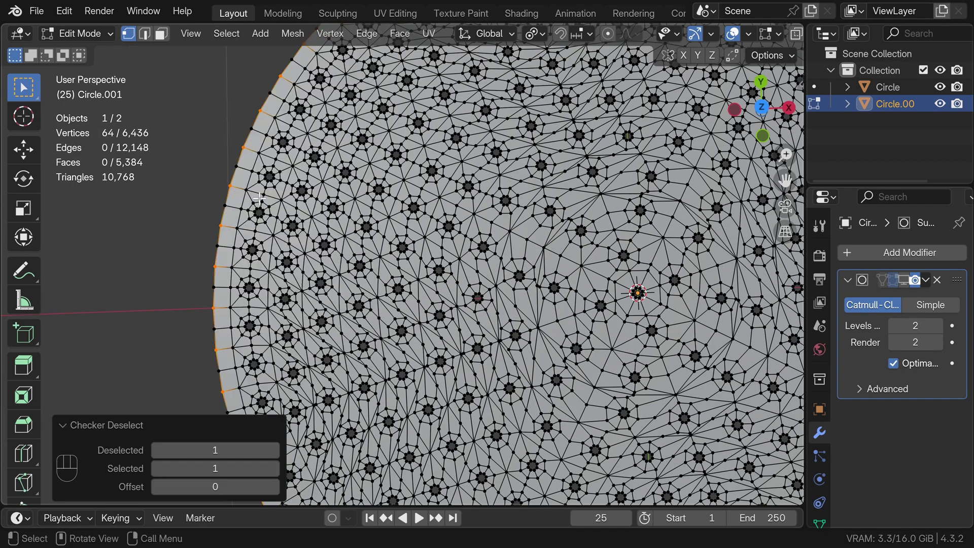
{"action": "key", "text": "ctrl+x"}
{"action": "left_click", "coordinate": [252, 132], "text": "shift"}
- Join successive rim vertices to the inner vertices with new edges, working along the rim
{"action": "middle_click_drag", "start_coordinate": [283, 173], "coordinate": [260, 242], "text": "shift"}
{"action": "left_click", "coordinate": [327, 164], "text": "shift"}
{"action": "key", "text": "j"}
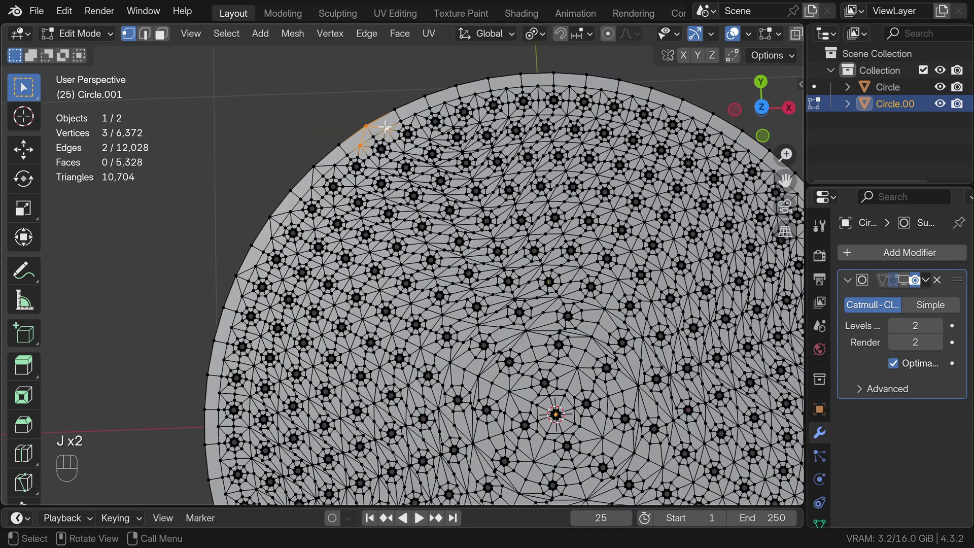
{"action": "left_click", "coordinate": [445, 103], "text": "shift"}
{"action": "key", "text": "j"}
{"action": "key", "text": "j"}
{"action": "key", "text": "j"}
{"action": "middle_click_drag", "start_coordinate": [574, 85], "coordinate": [456, 91], "text": "shift"}
{"action": "left_click", "coordinate": [582, 169], "text": "shift"}
{"action": "key", "text": "j"}
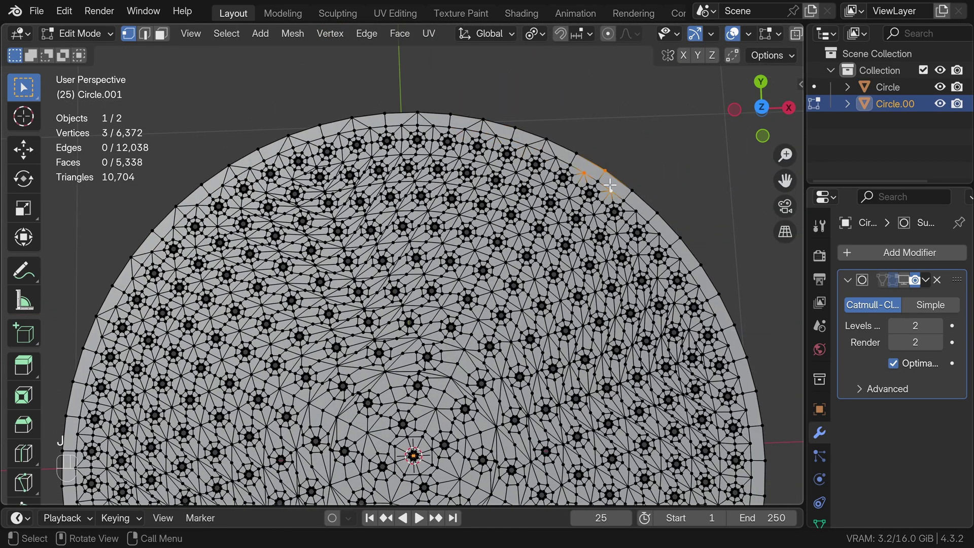